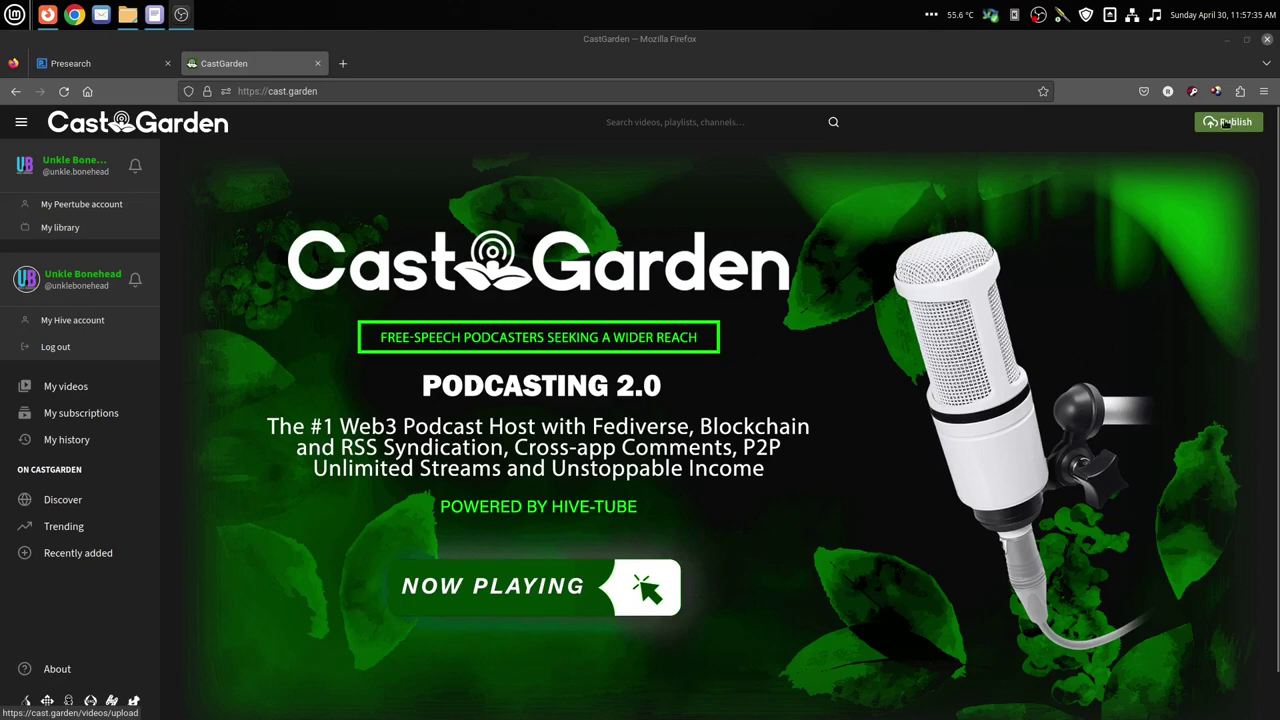
# - Start a new file upload of the video OTR- 42923.mp4 from the OTR/Vids folder
pyautogui.click(1220, 130)
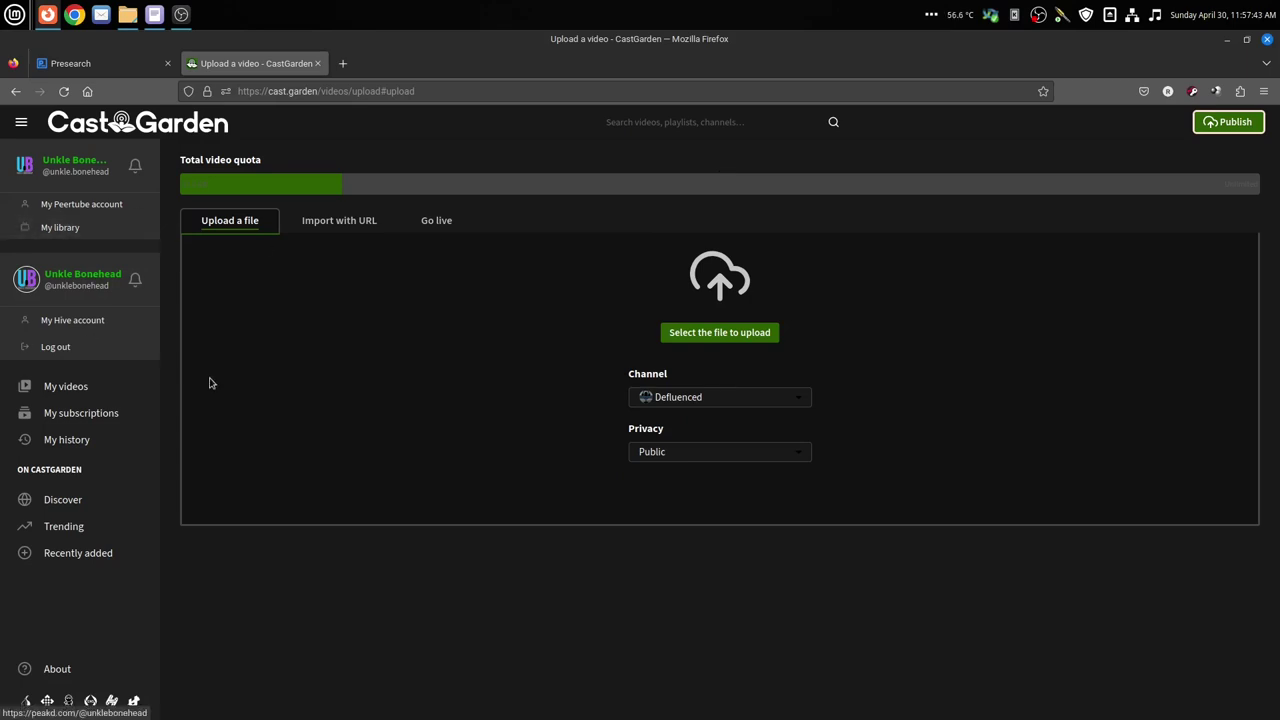
pyautogui.click(340, 221)
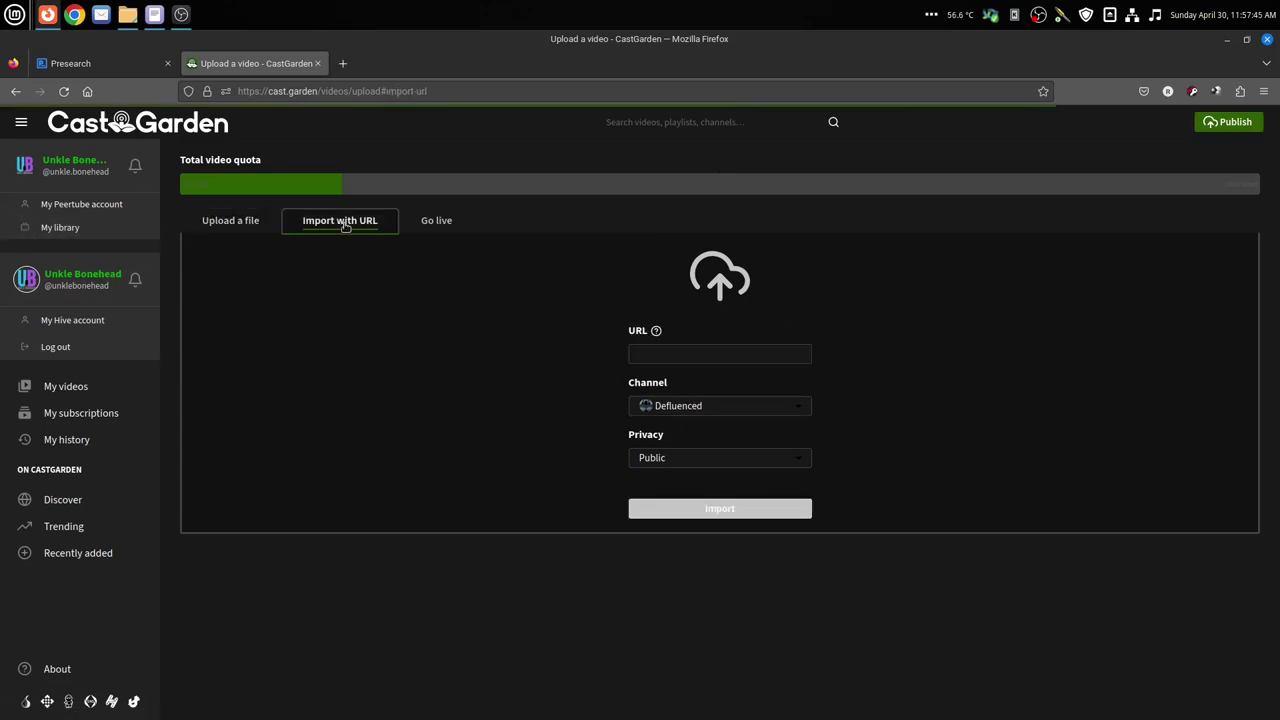
pyautogui.click(221, 229)
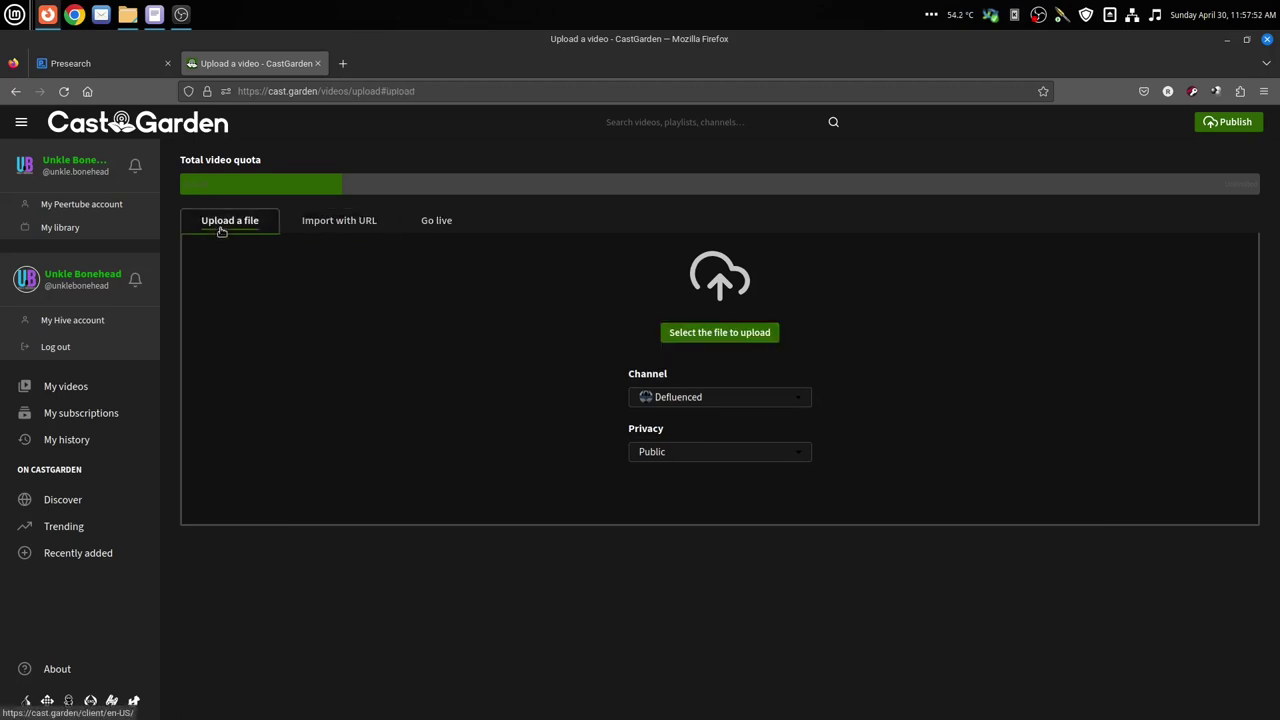
pyautogui.click(689, 334)
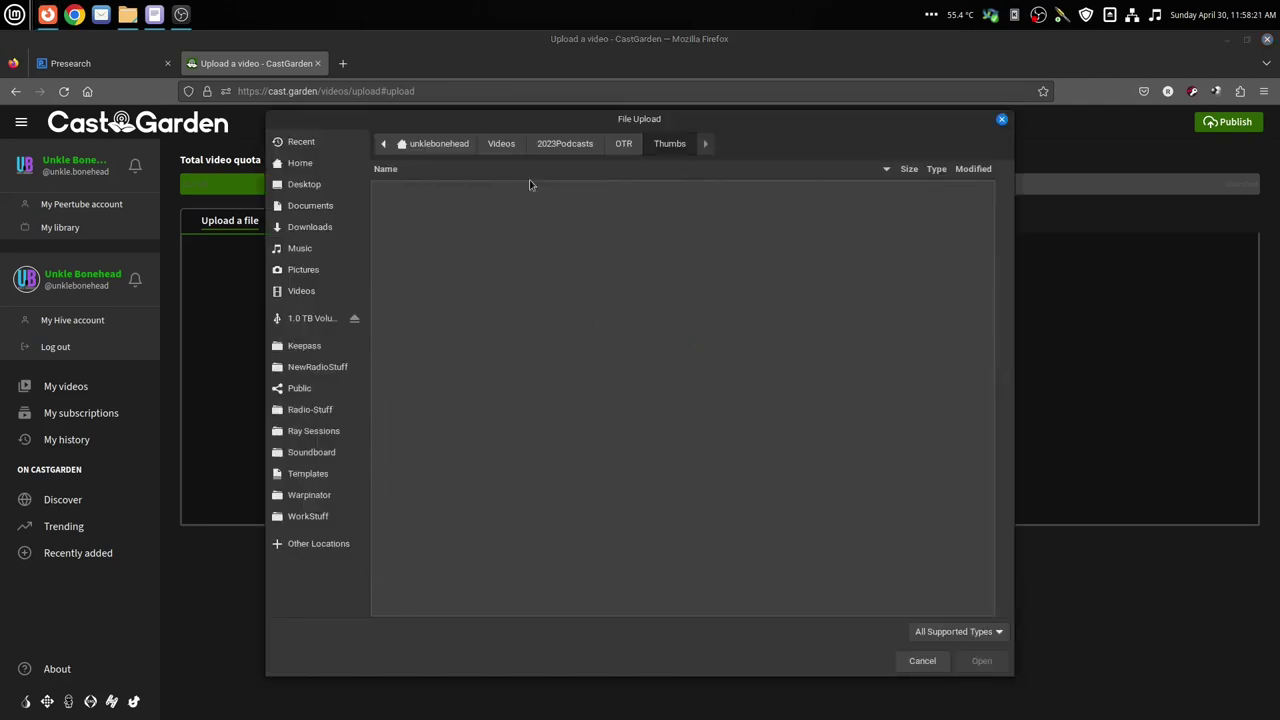
pyautogui.click(621, 147)
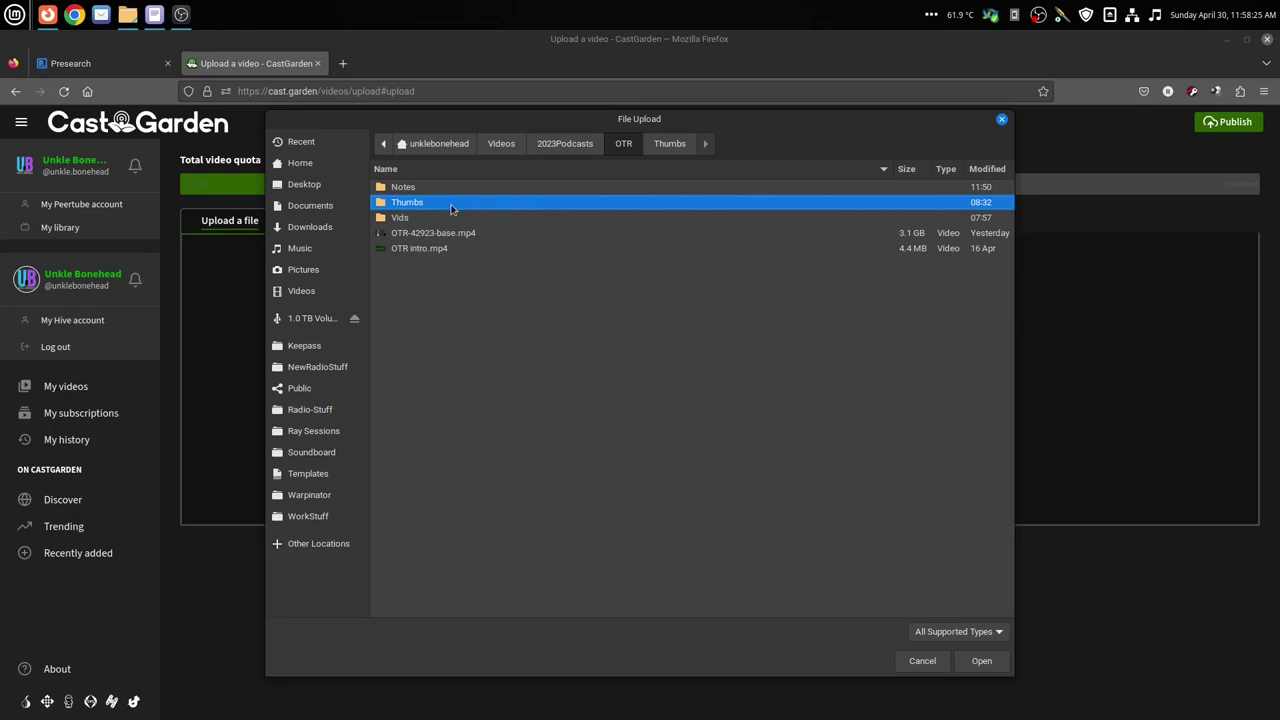
pyautogui.doubleClick(406, 219)
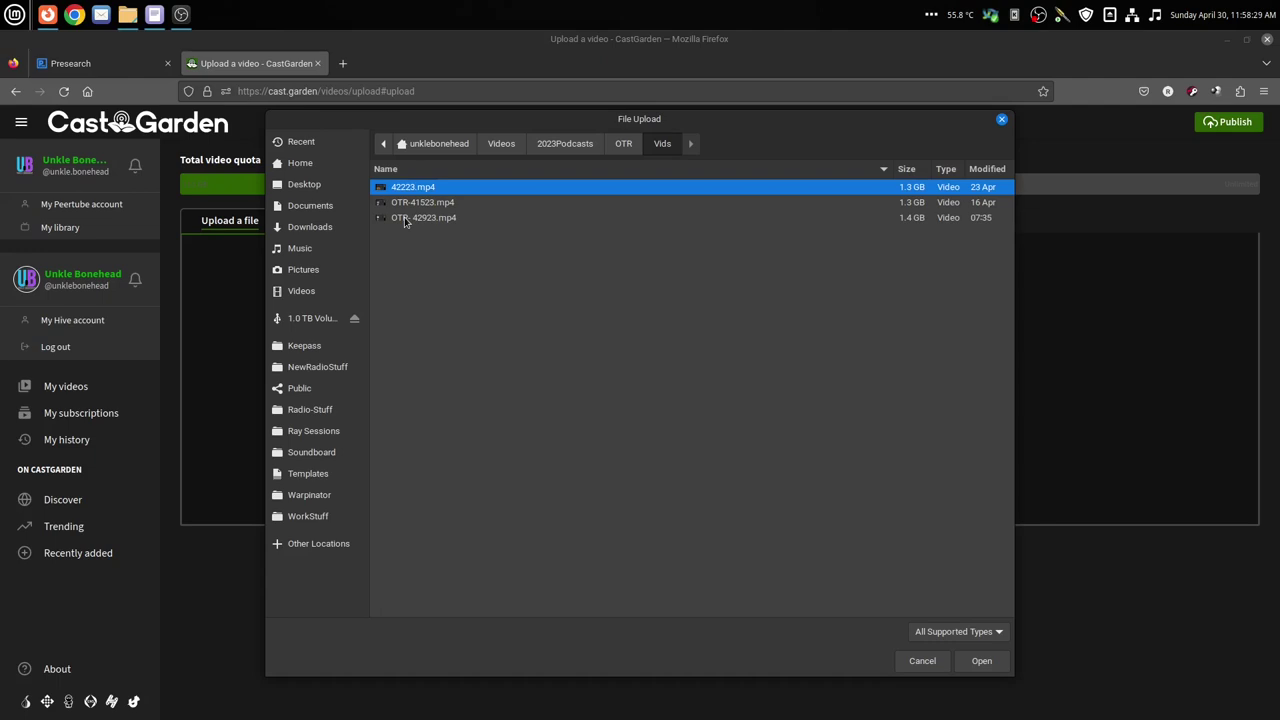
pyautogui.doubleClick(405, 219)
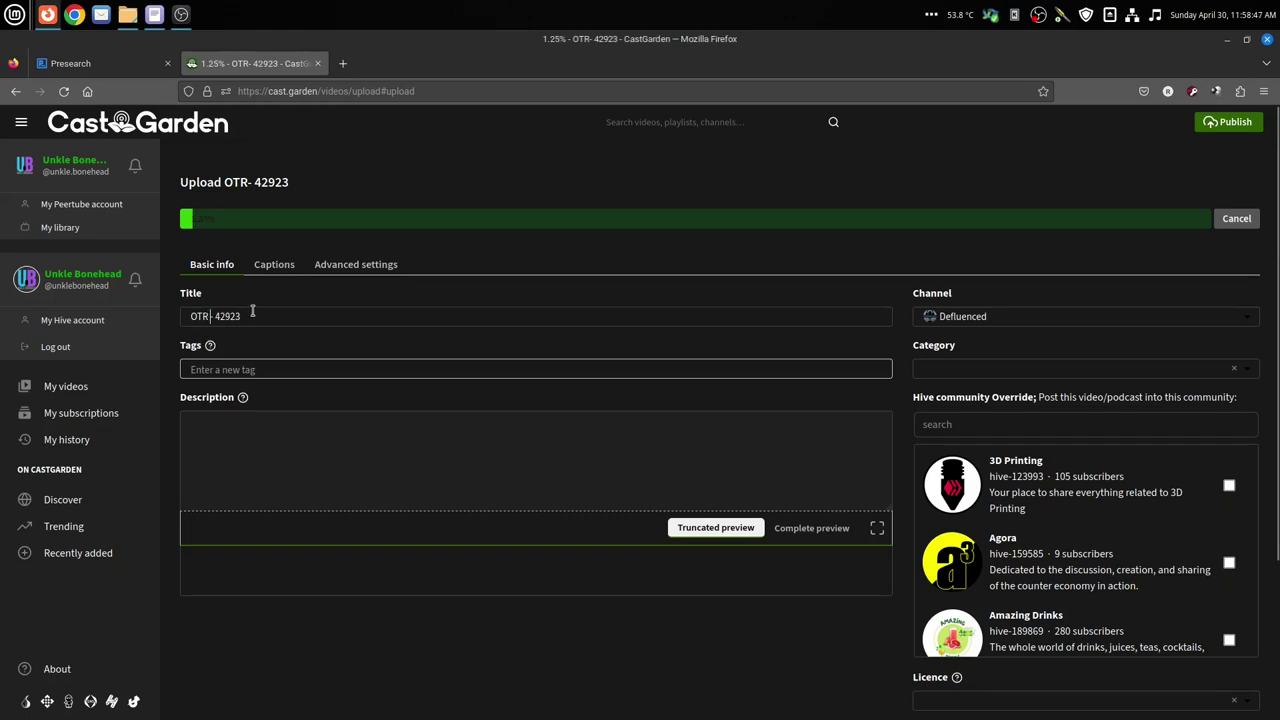
# - Edit the video title to read "OTR - 42923 Weeky Meme Dump"
pyautogui.click(247, 316)
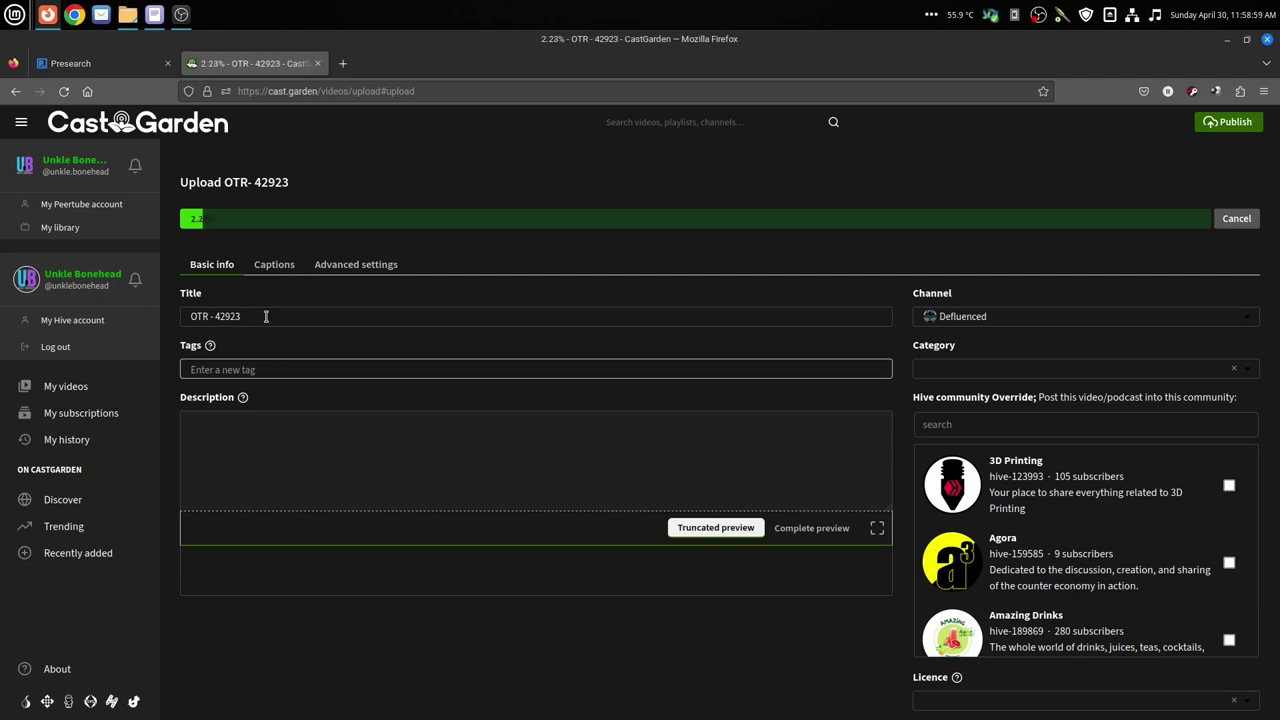
pyautogui.write('Week')
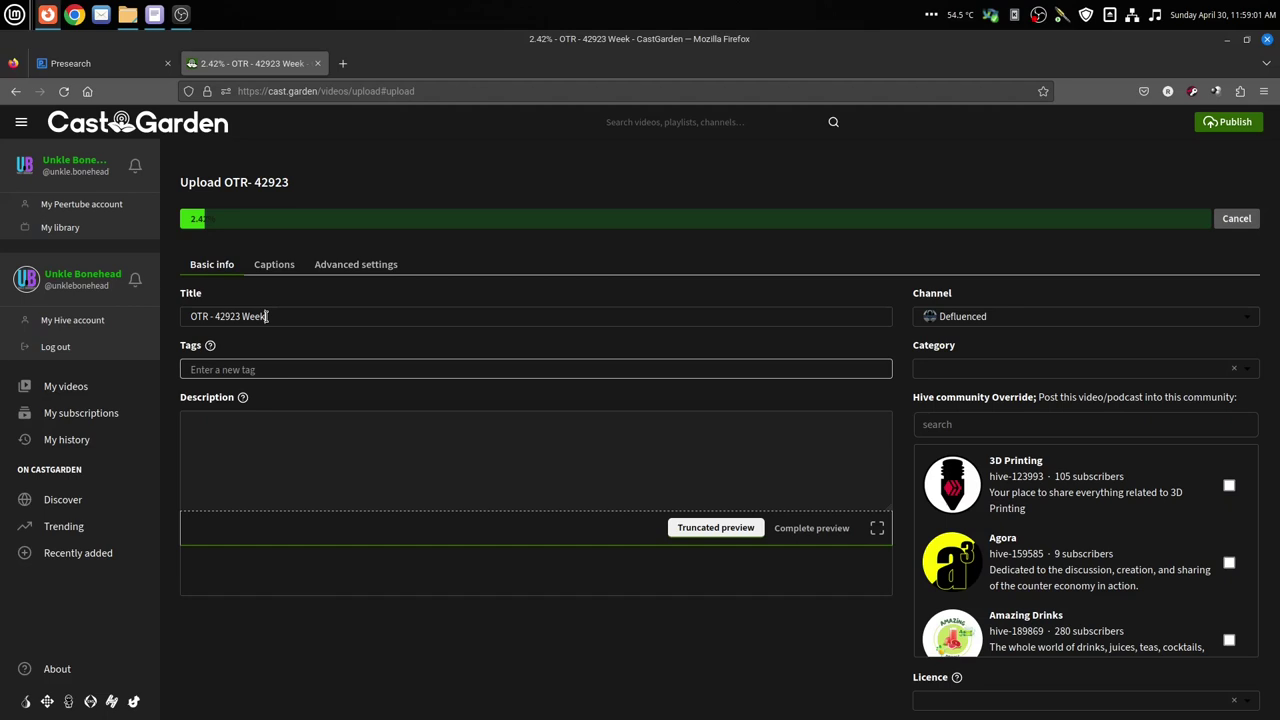
pyautogui.write('y M')
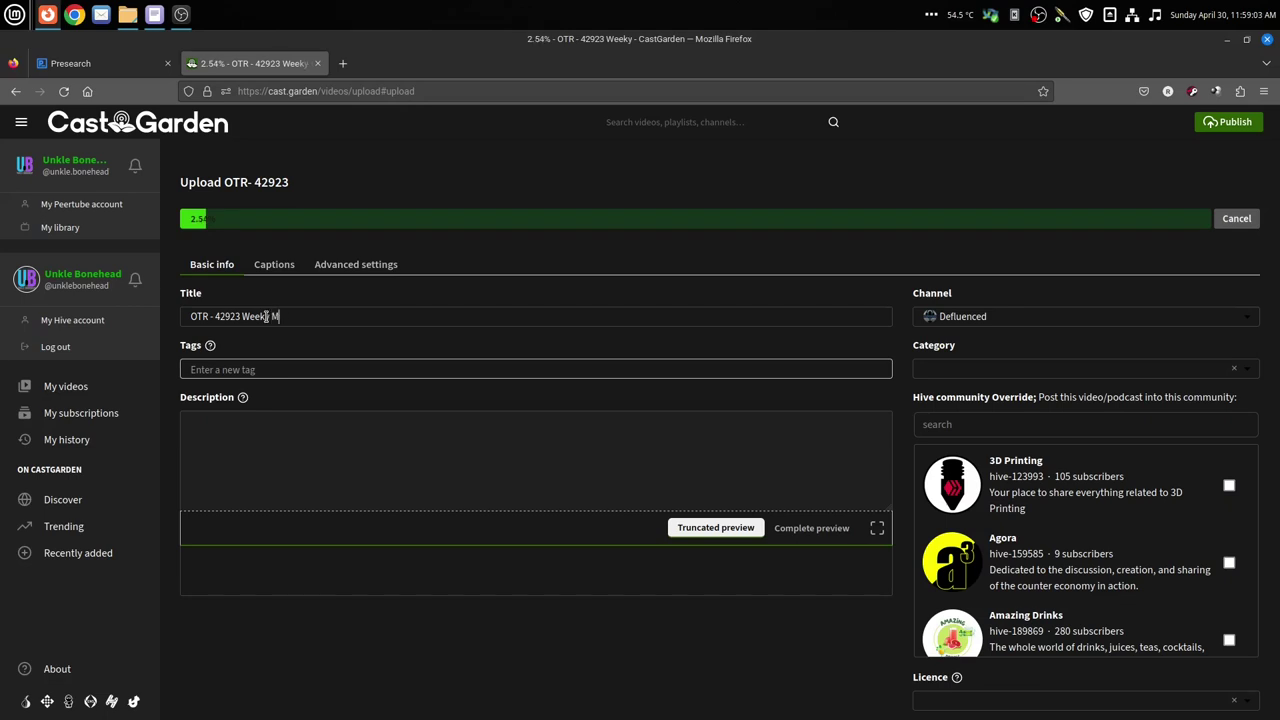
pyautogui.write('eme Dump')
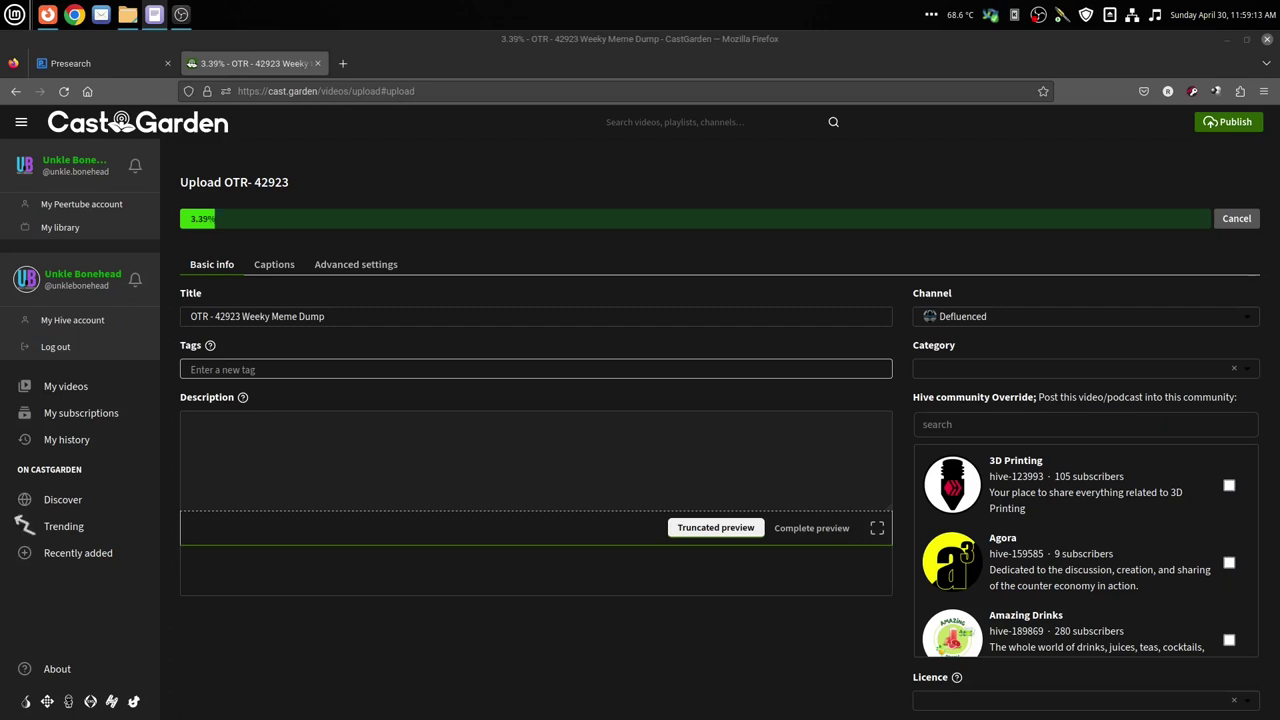
# - Paste the prepared show notes into the description and review them in the complete preview
pyautogui.click(369, 451)
pyautogui.hotkey('ctrl', 'v')
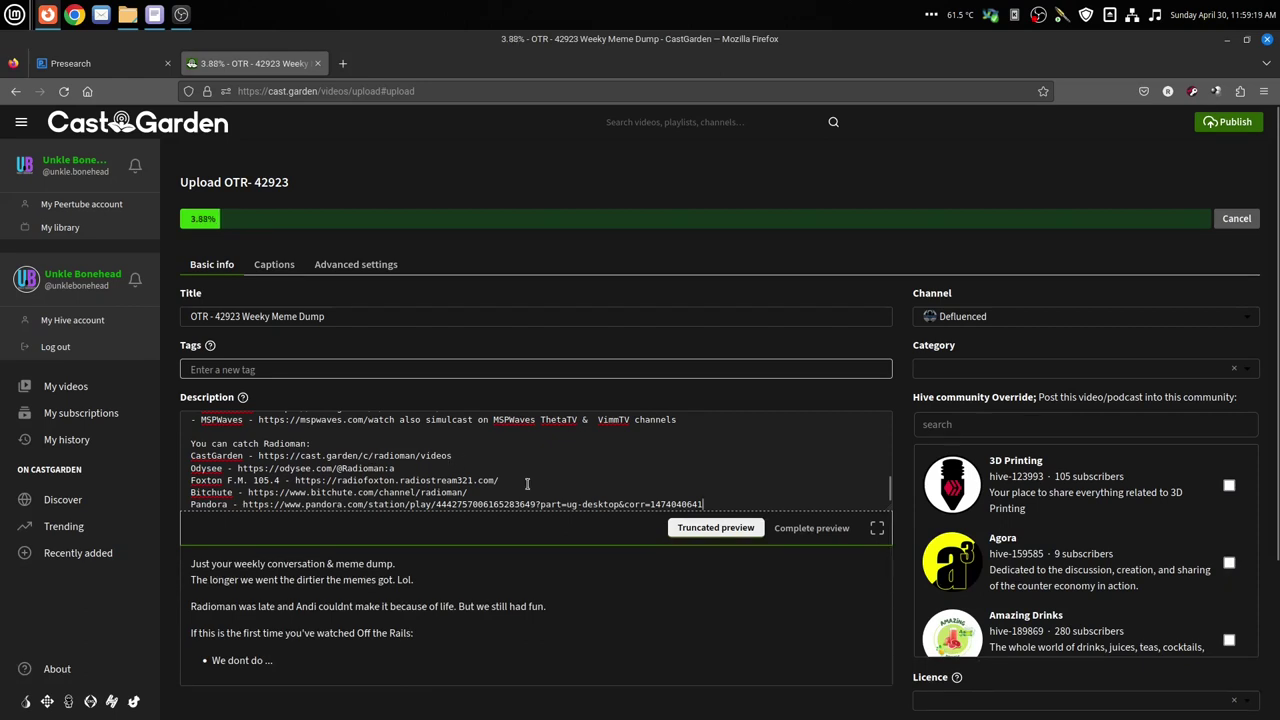
pyautogui.click(804, 529)
pyautogui.scroll(-5, 686, 584)
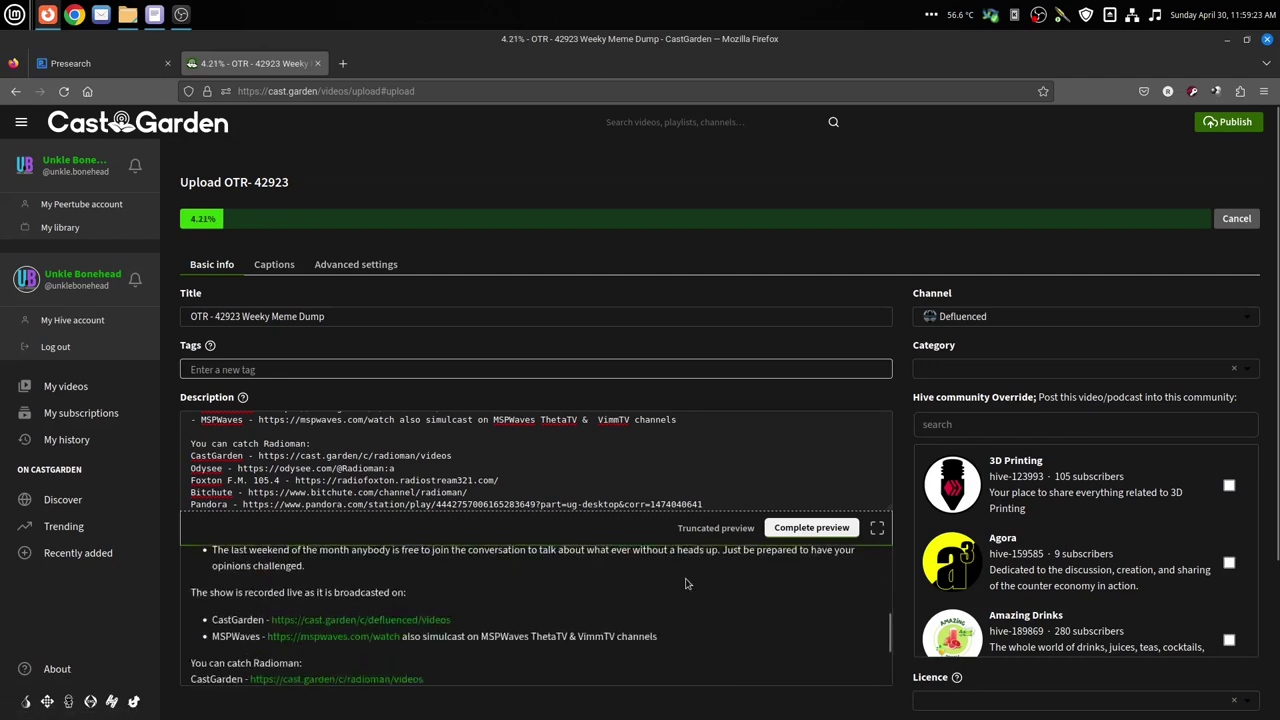
pyautogui.scroll(5, 675, 584)
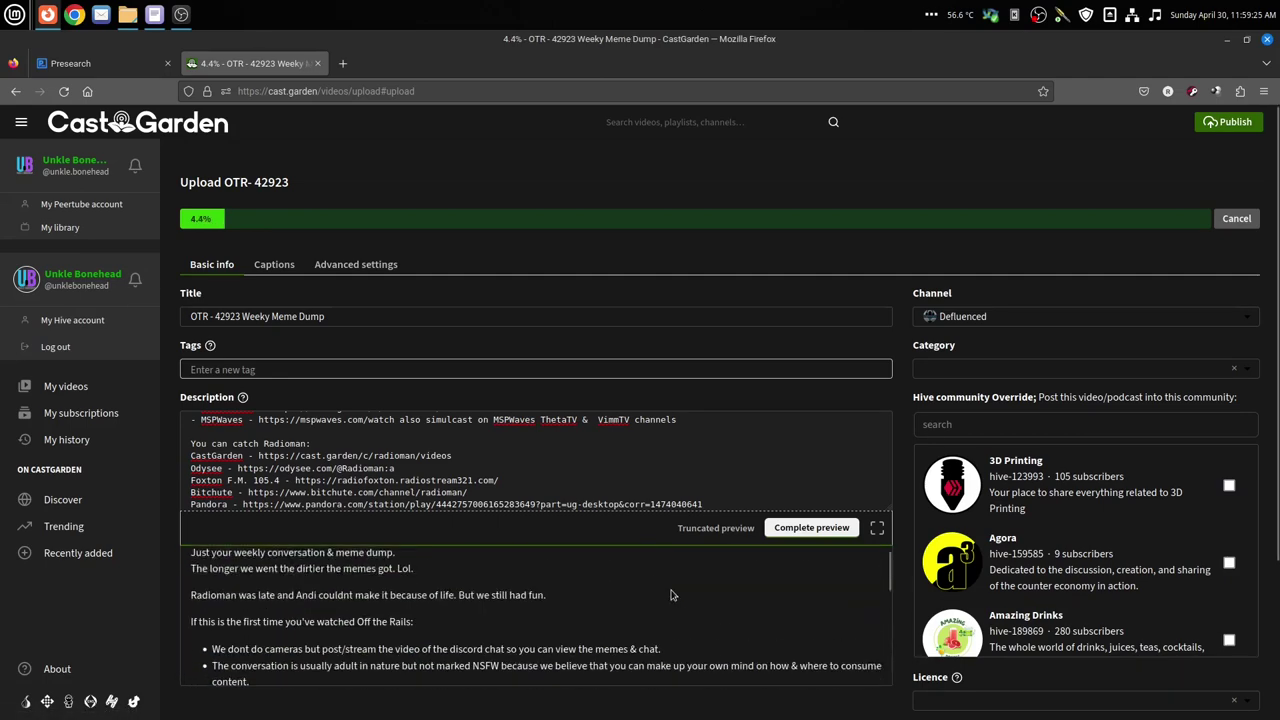
pyautogui.scroll(1, 450, 499)
pyautogui.scroll(5, 453, 499)
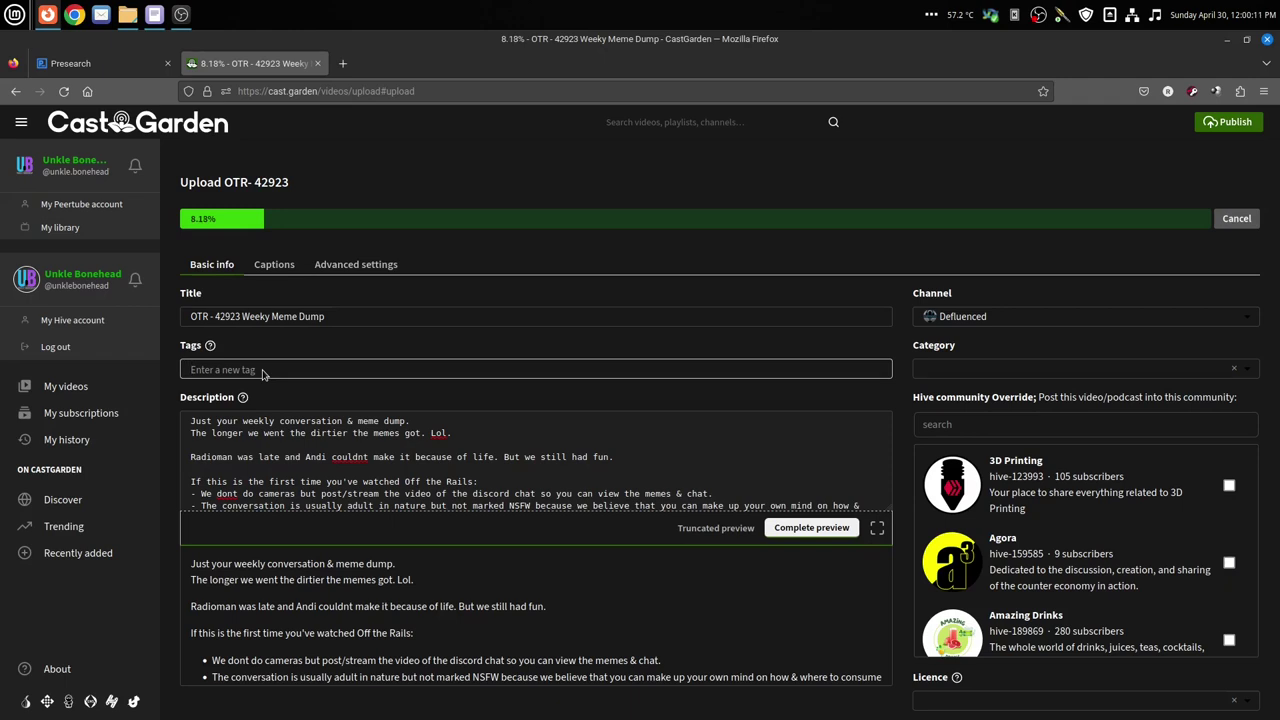
# - Add the tags "entermainment", "live", "comedy" and "memes" to the video
pyautogui.write('enterma')
pyautogui.write('inmet')
pyautogui.press('Return')
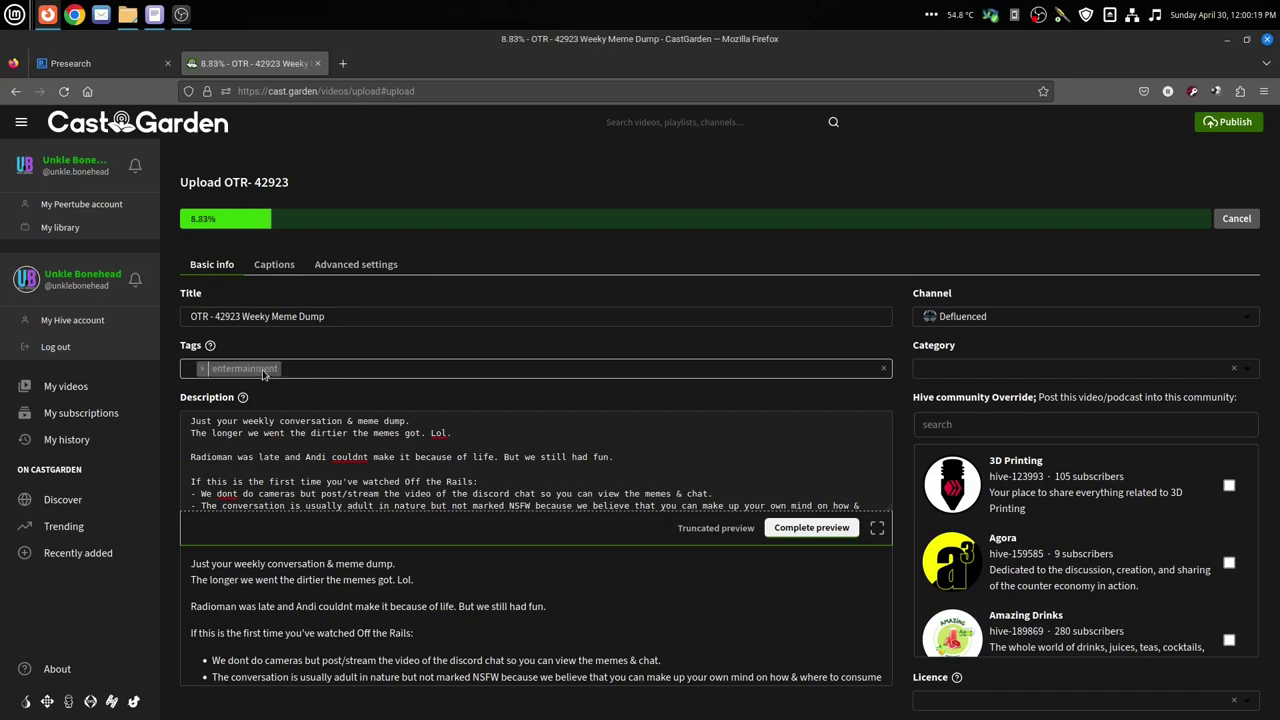
pyautogui.write('live')
pyautogui.press('Return')
pyautogui.write('comedy')
pyautogui.press('Return')
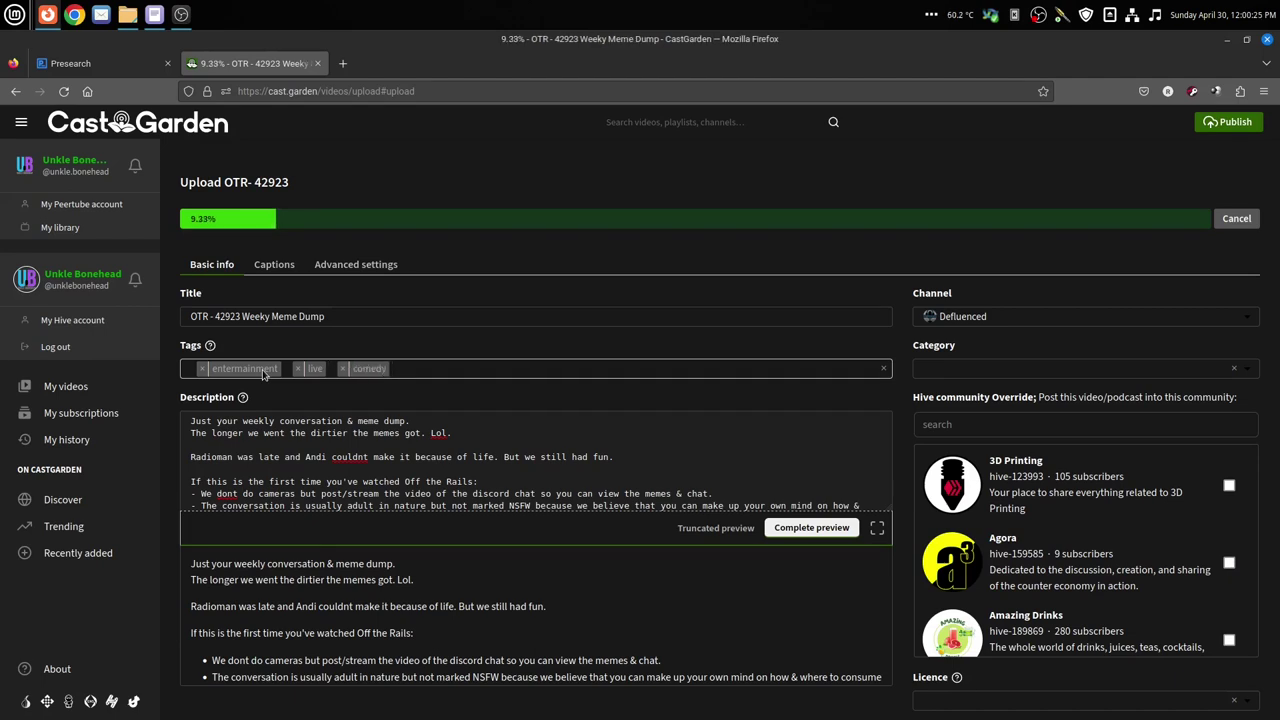
pyautogui.write('memes')
pyautogui.press('Return')
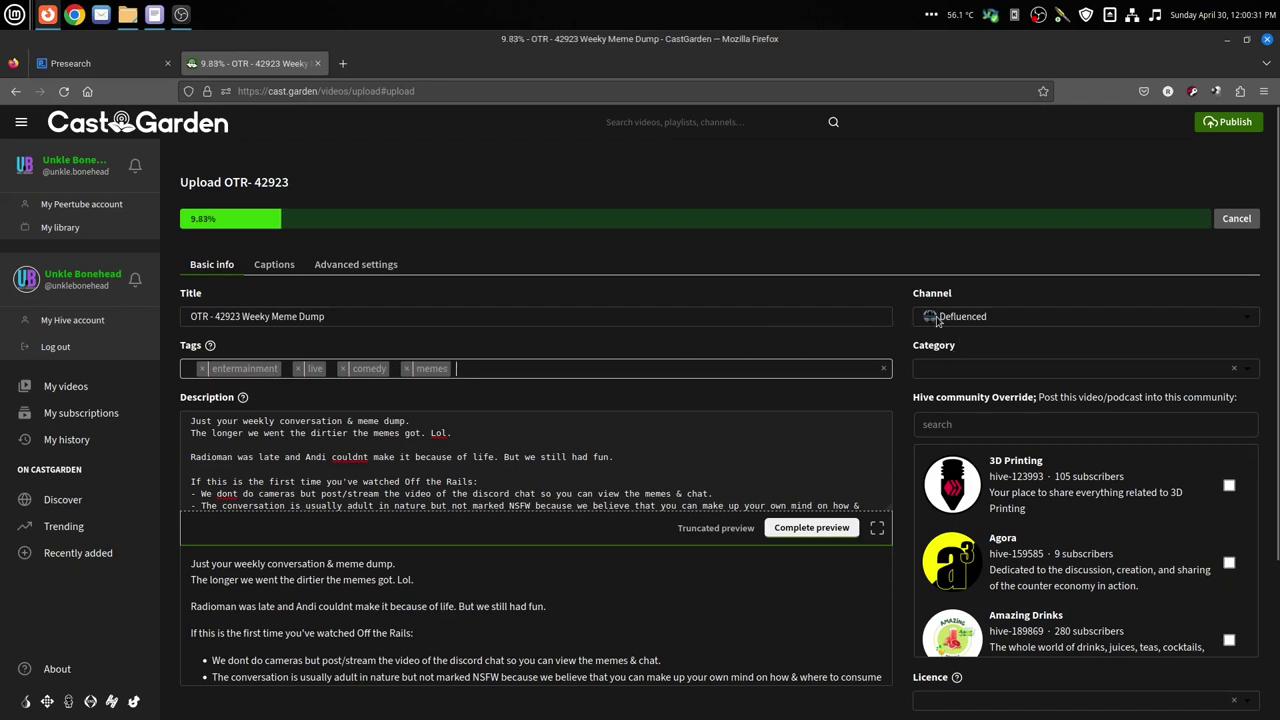
# - Set the category to Comedy and choose defluencedchat as the Hive community override by searching for "Def"
pyautogui.click(985, 371)
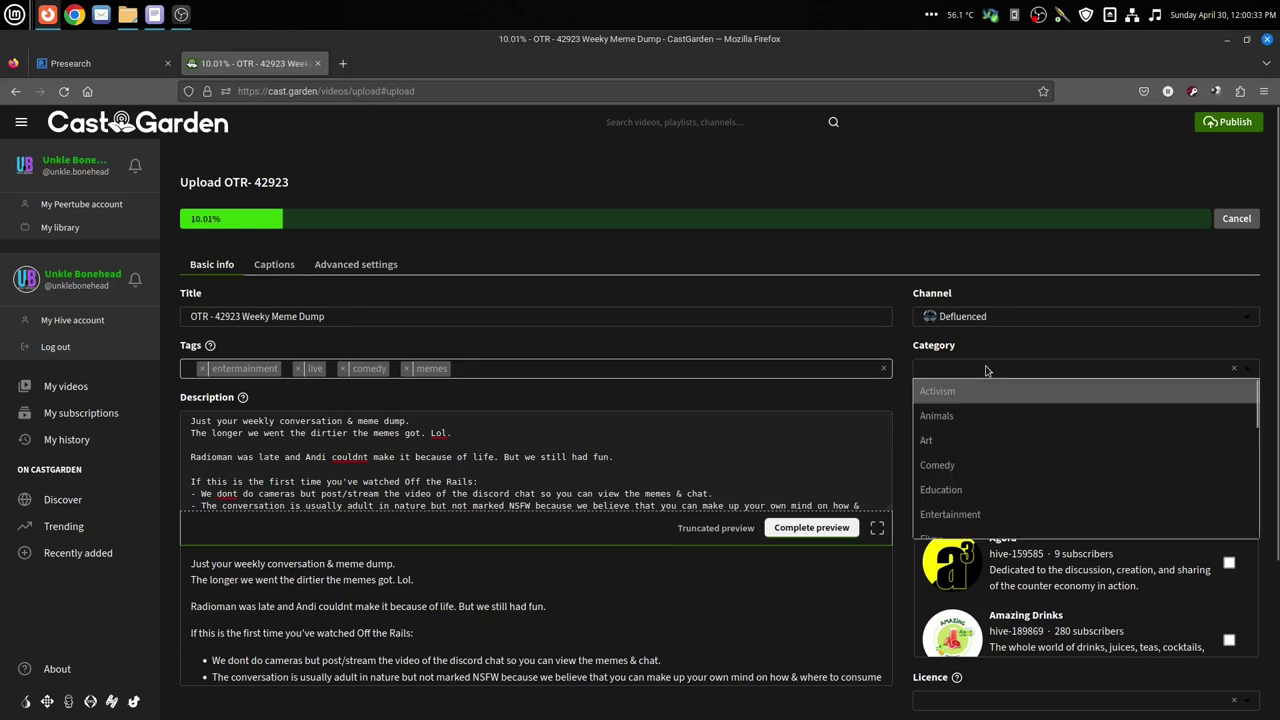
pyautogui.click(1008, 464)
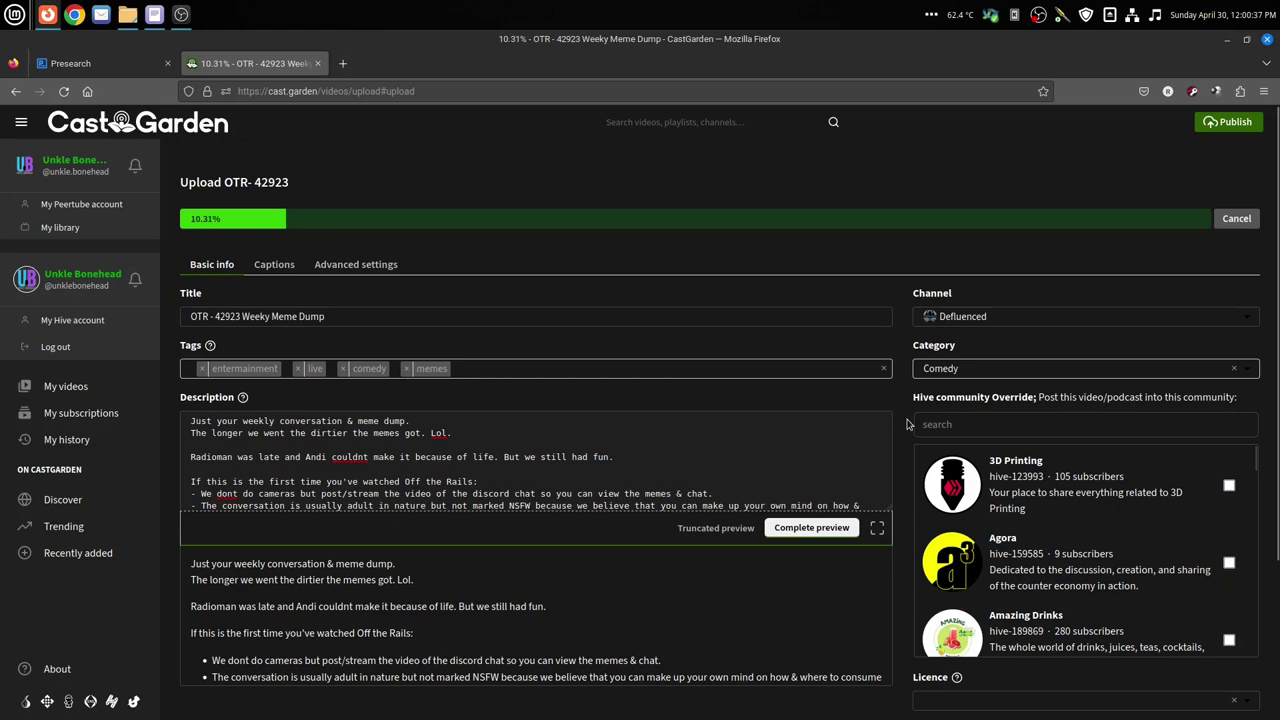
pyautogui.scroll(-2, 908, 424)
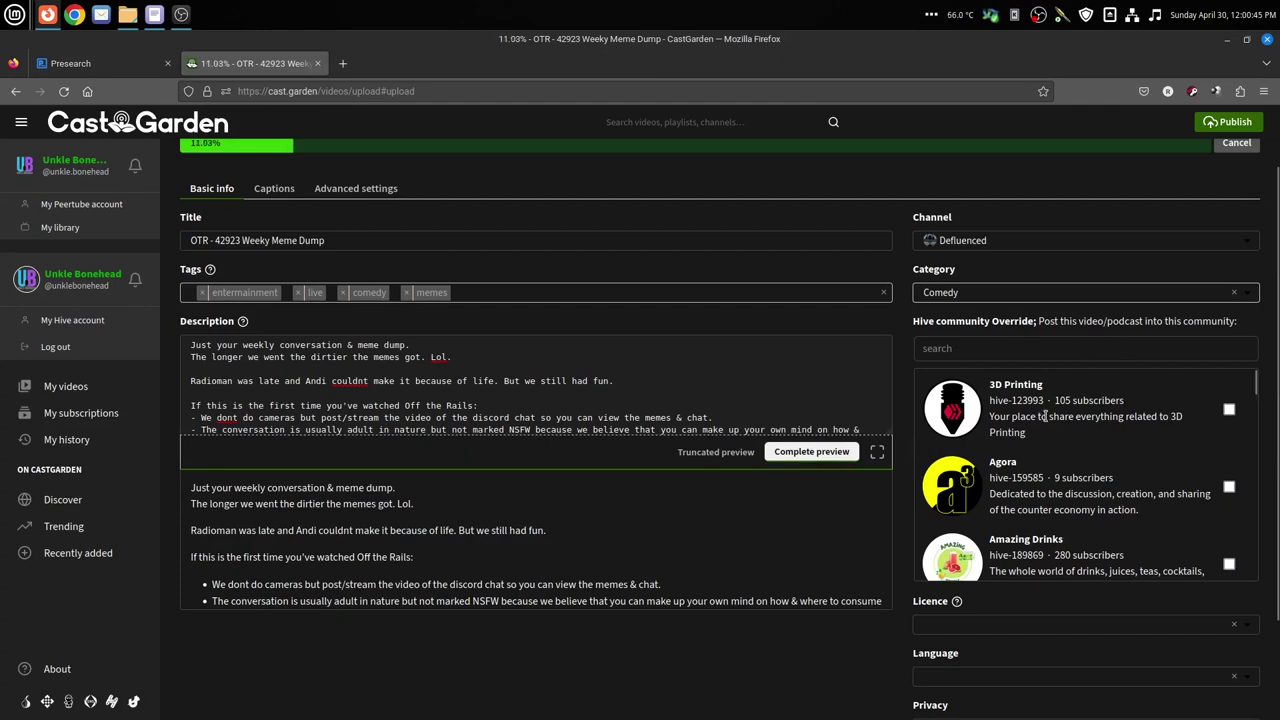
pyautogui.scroll(-3, 1047, 412)
pyautogui.scroll(-6, 1047, 418)
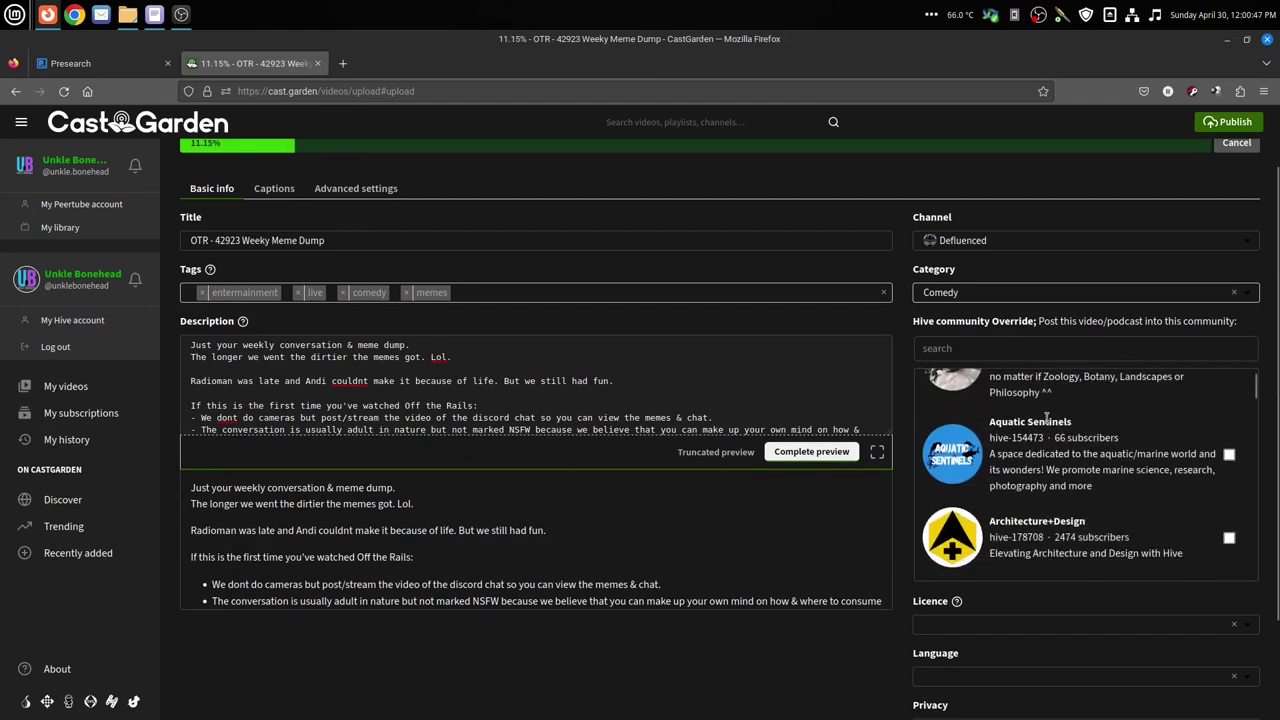
pyautogui.scroll(-4, 1047, 412)
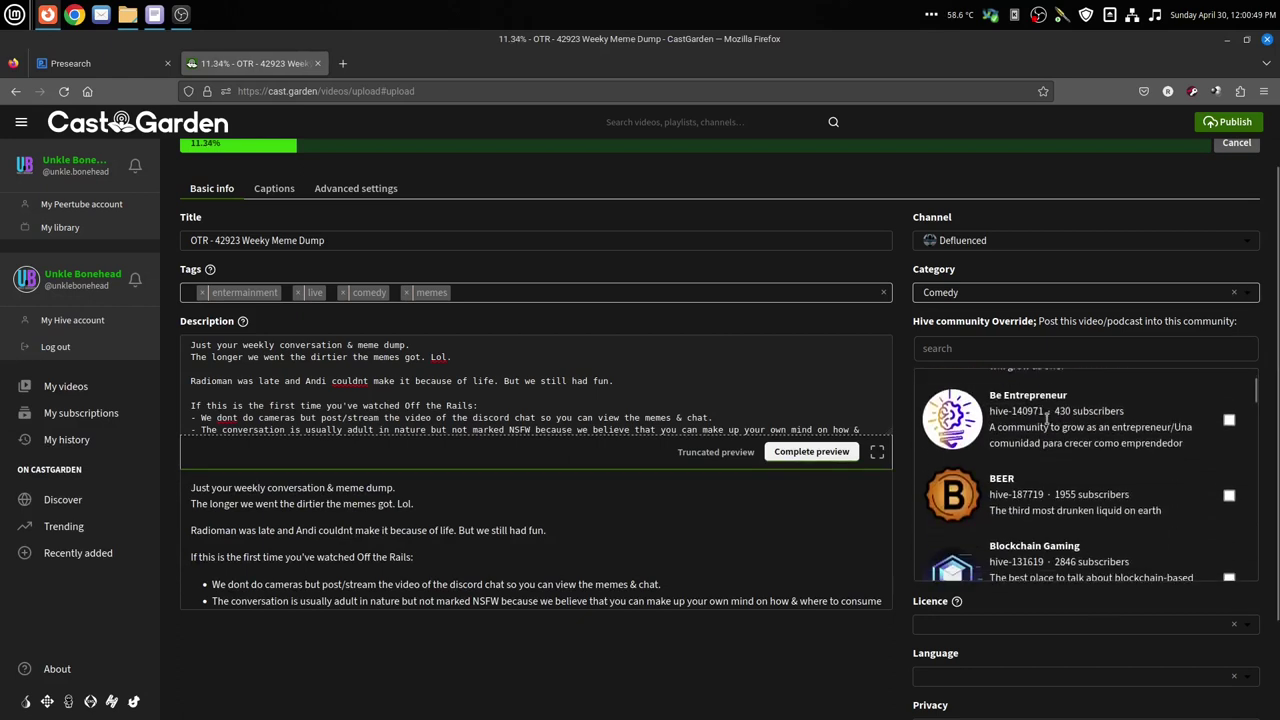
pyautogui.scroll(-4, 1044, 420)
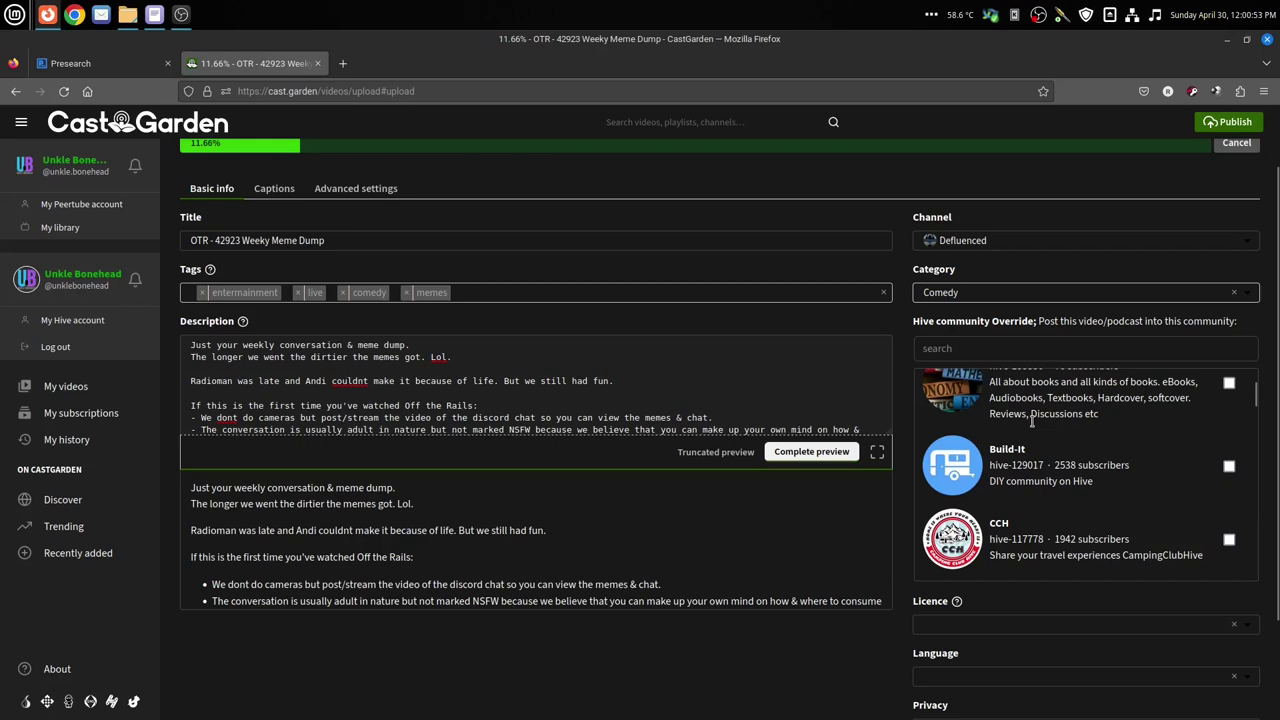
pyautogui.scroll(15, 1032, 420)
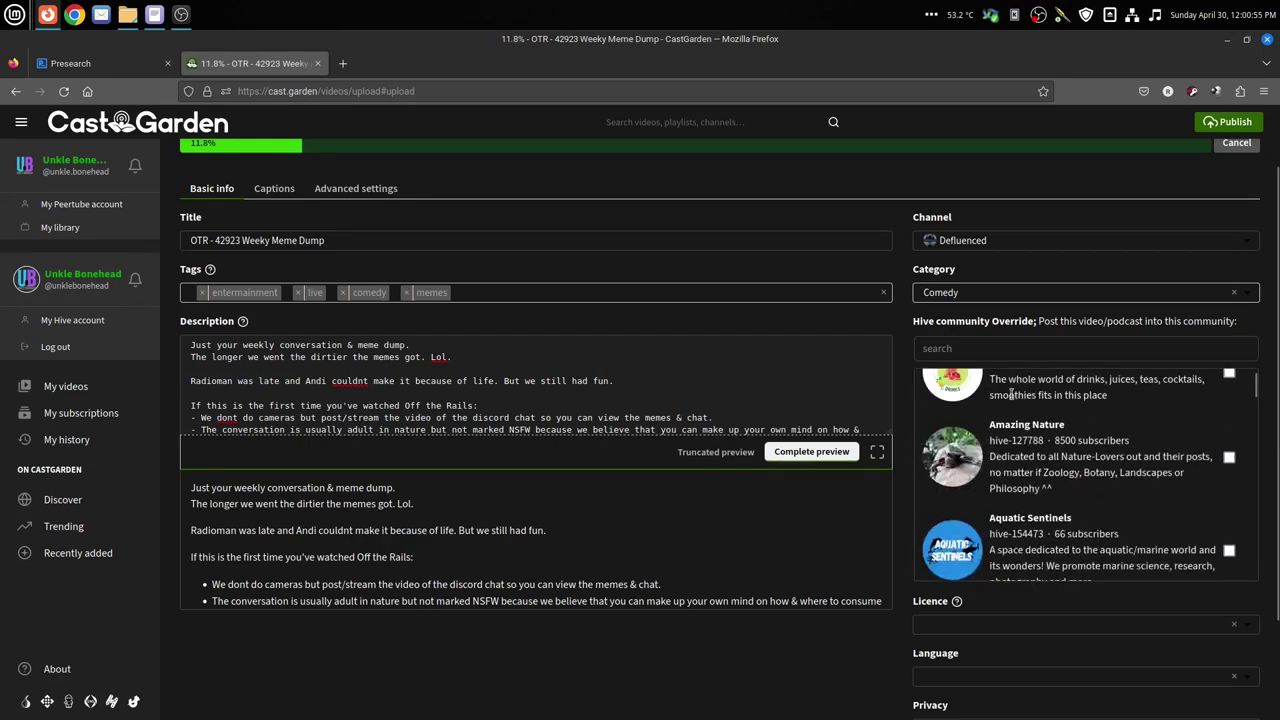
pyautogui.click(999, 348)
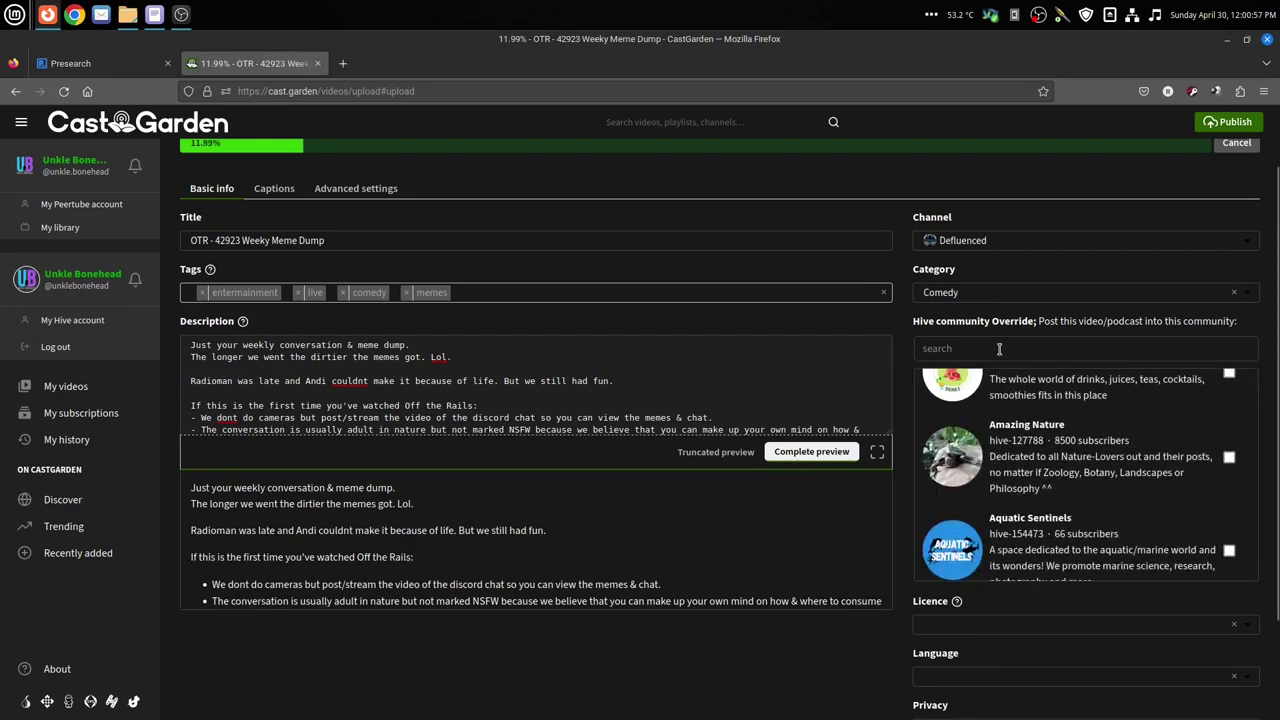
pyautogui.write('Def')
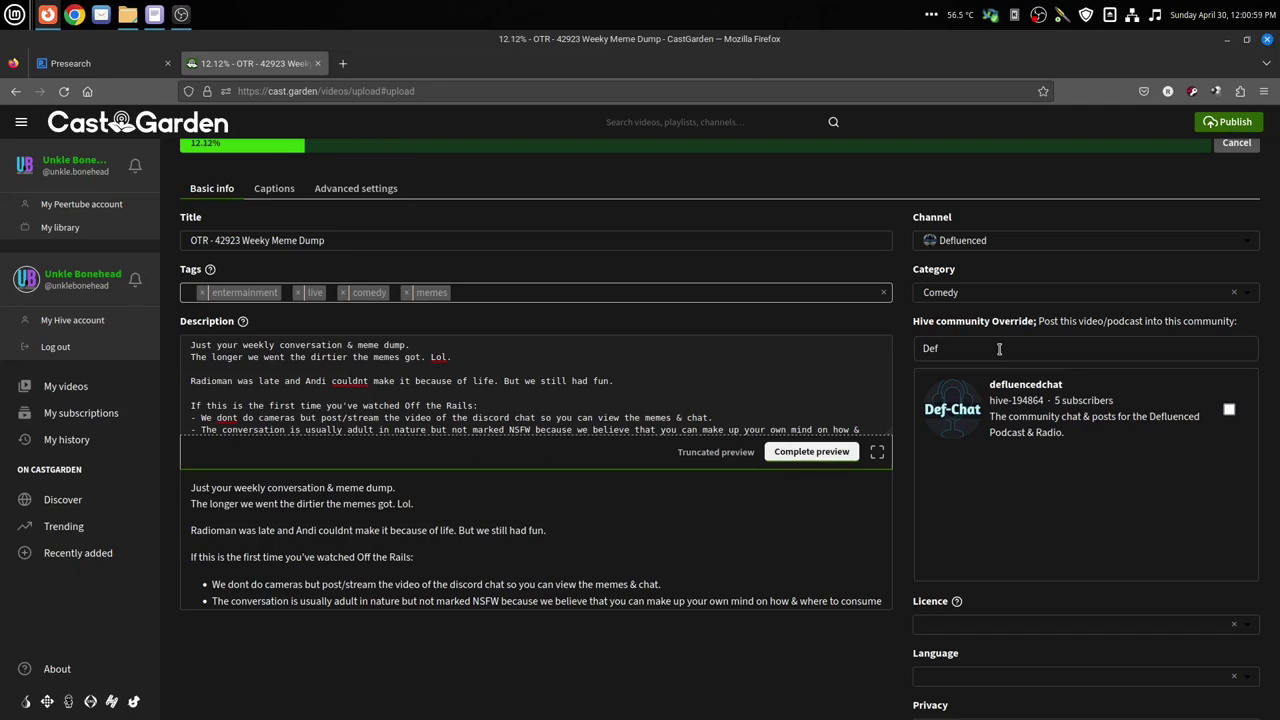
pyautogui.click(1229, 411)
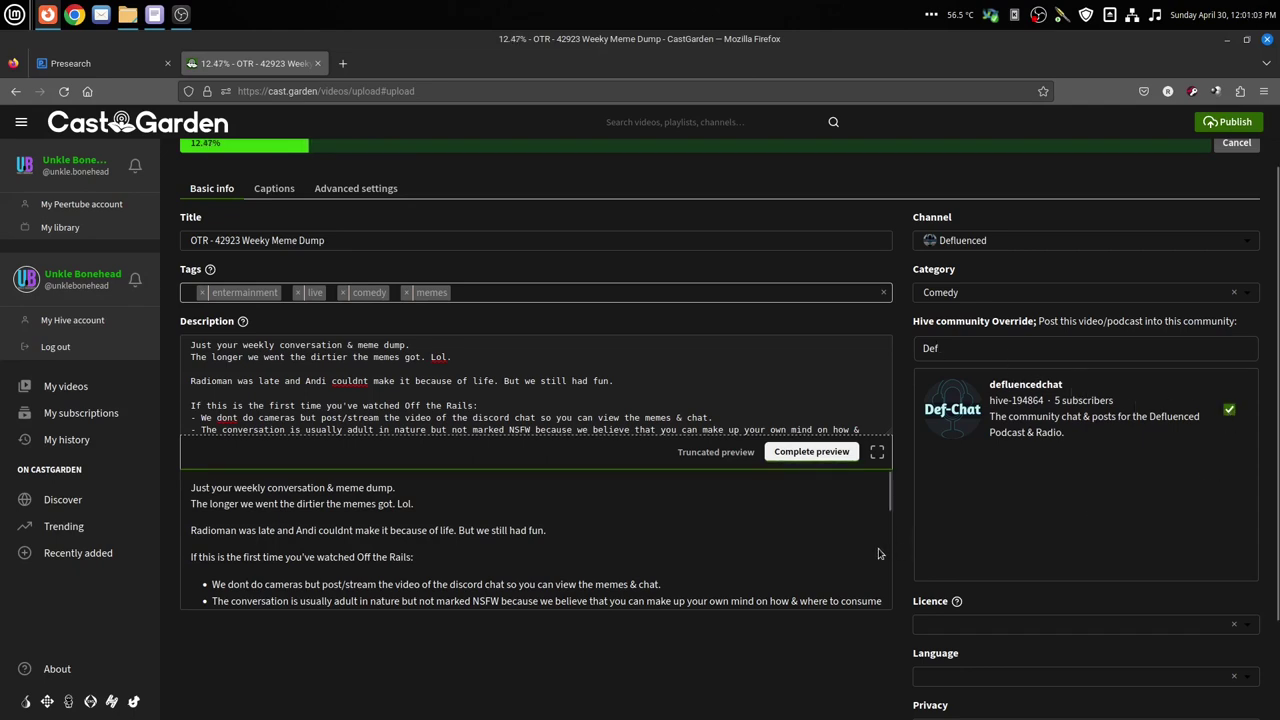
# - Set the licence to Attribution - Non Commercial - Share Alike and the language to English
pyautogui.scroll(-2, 885, 552)
pyautogui.scroll(-3, 906, 556)
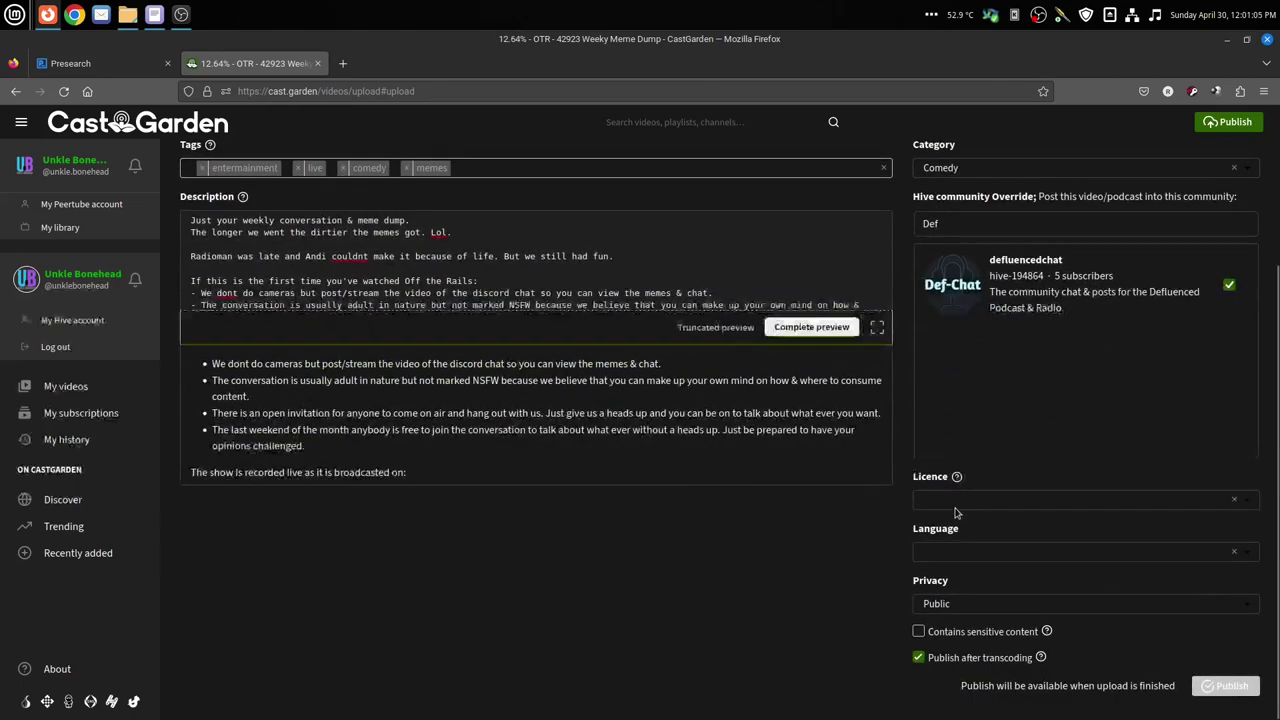
pyautogui.click(955, 500)
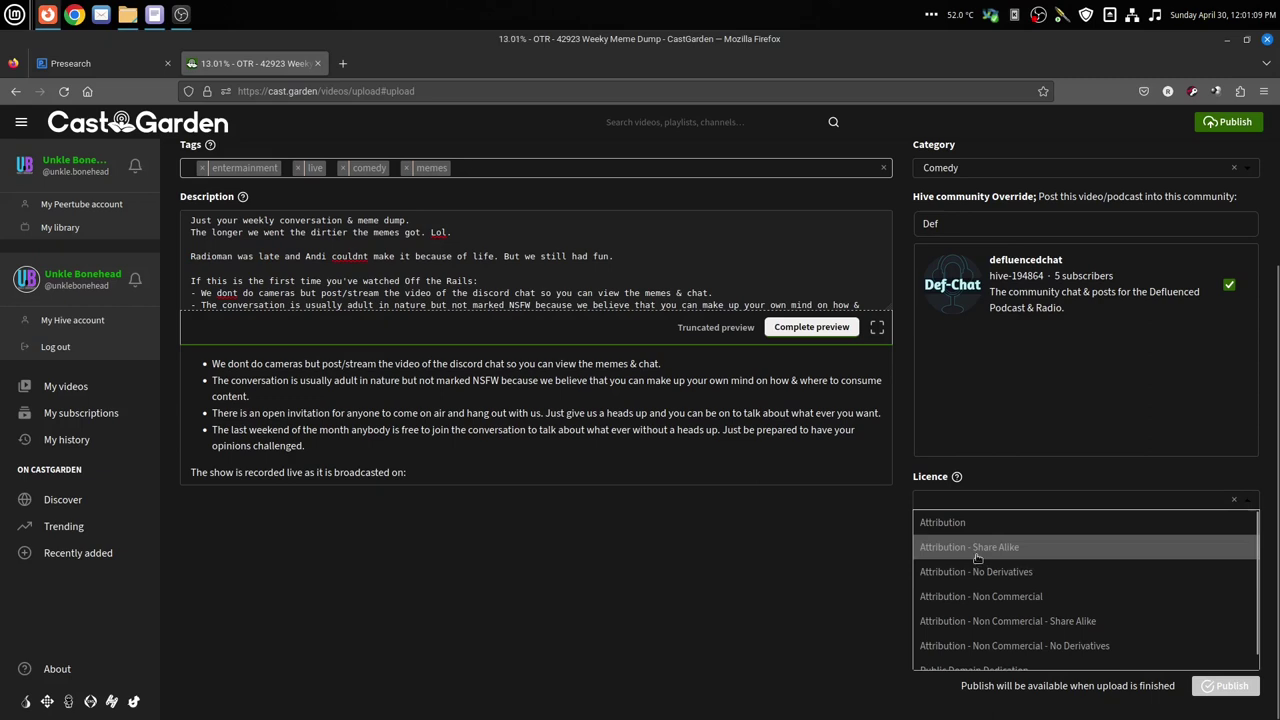
pyautogui.scroll(-1, 965, 560)
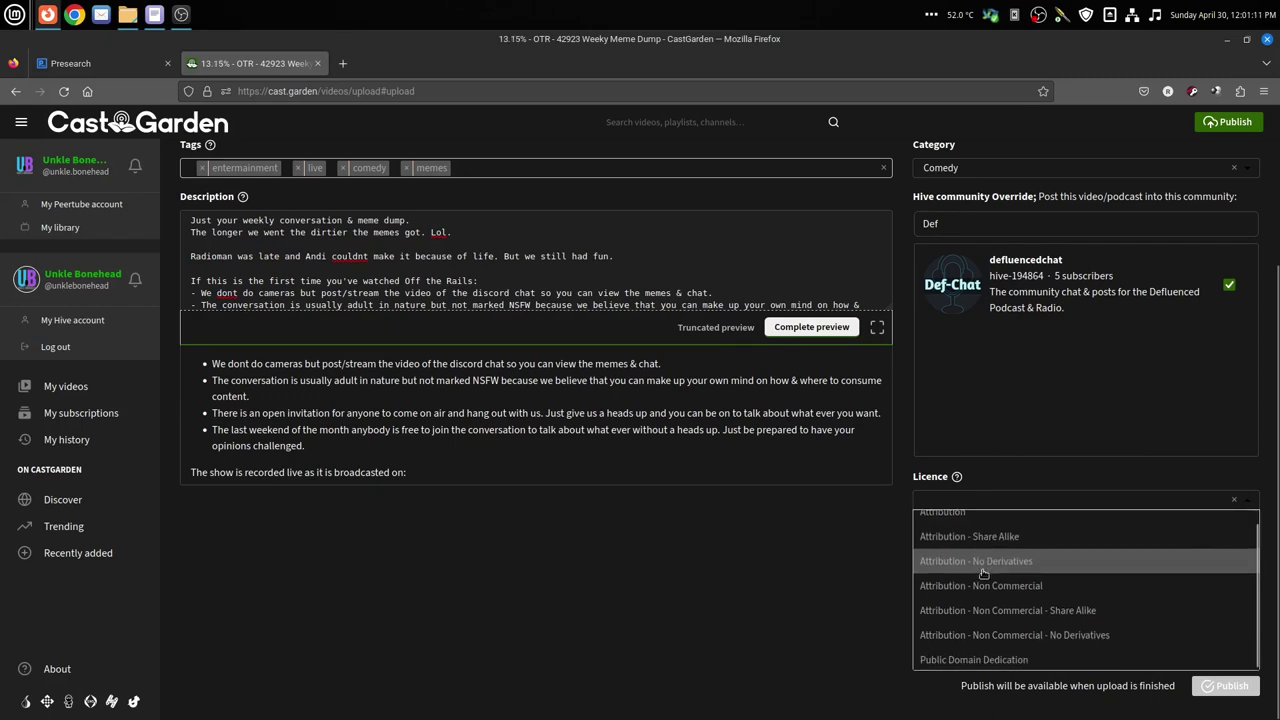
pyautogui.click(1016, 617)
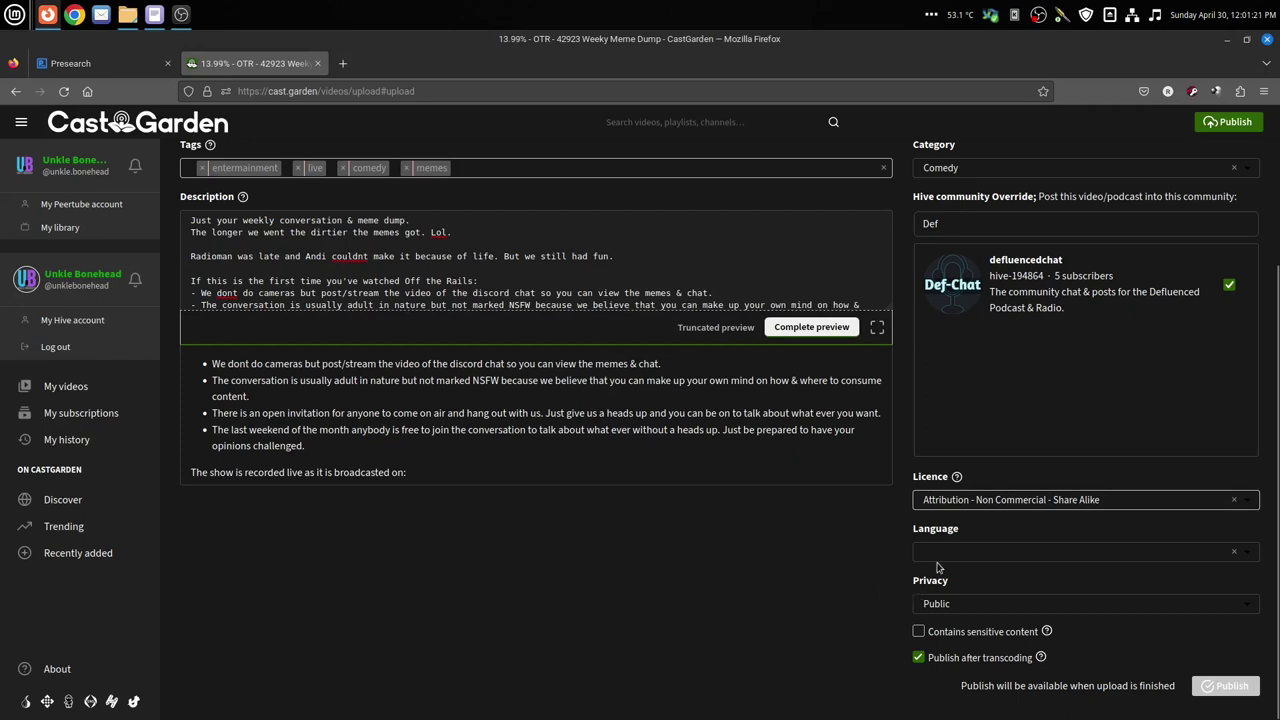
pyautogui.click(988, 552)
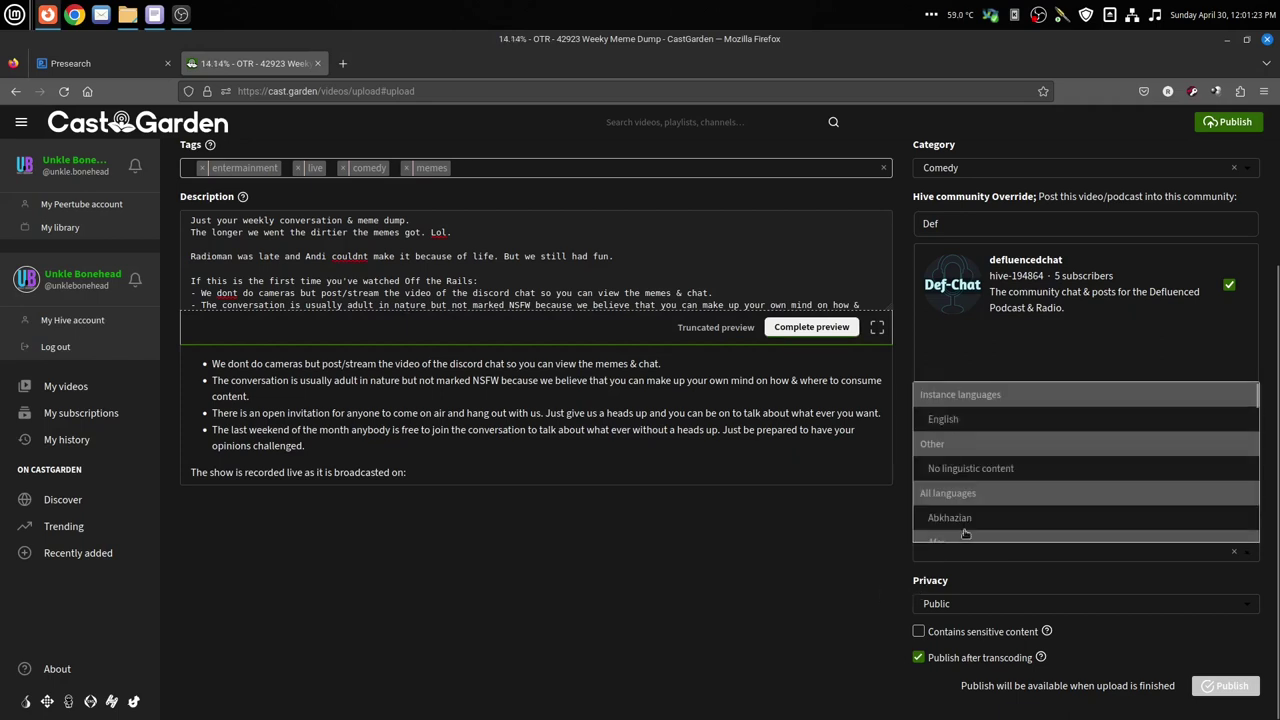
pyautogui.click(944, 420)
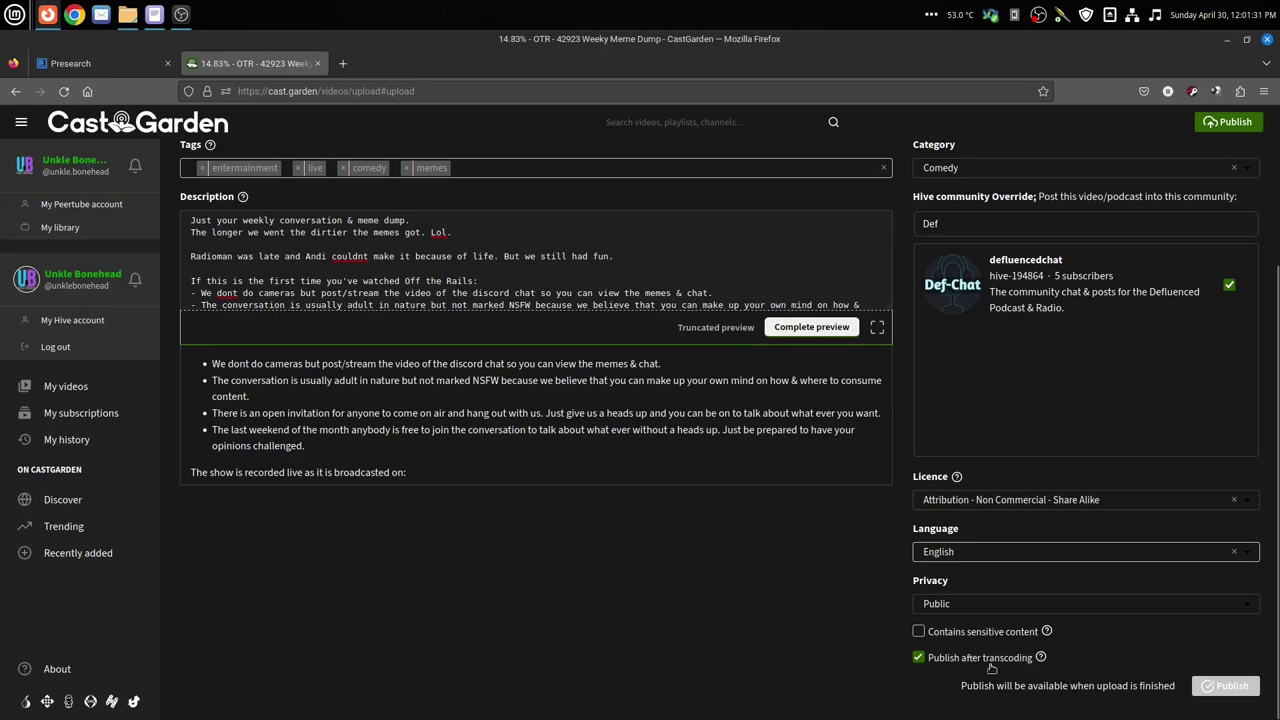
pyautogui.scroll(3, 869, 623)
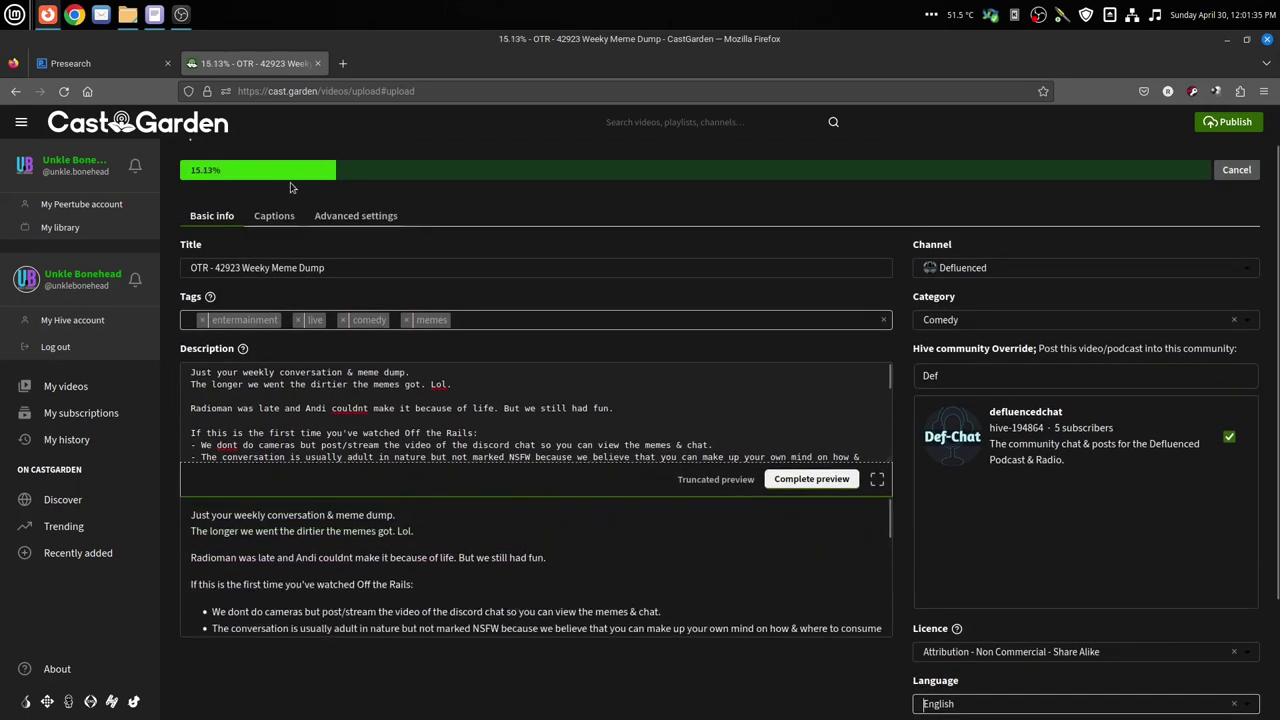
# - Look through the captions and advanced settings of the video being uploaded
pyautogui.click(290, 217)
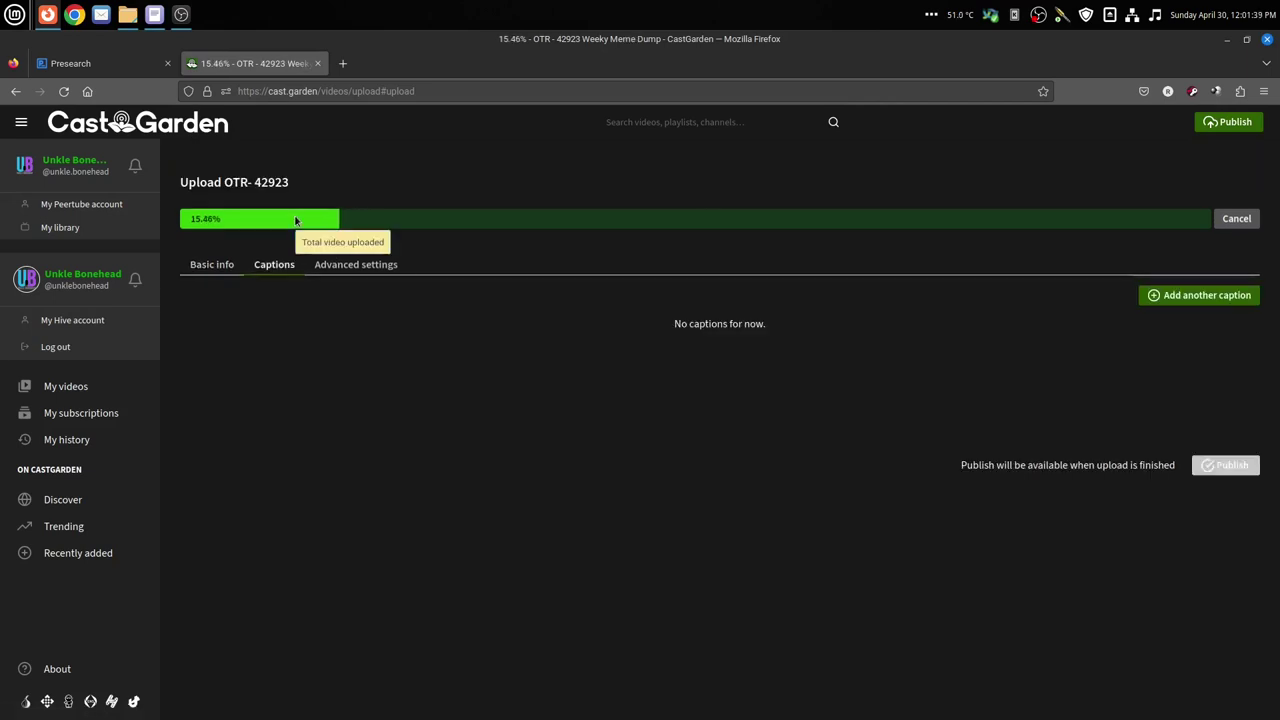
pyautogui.click(376, 270)
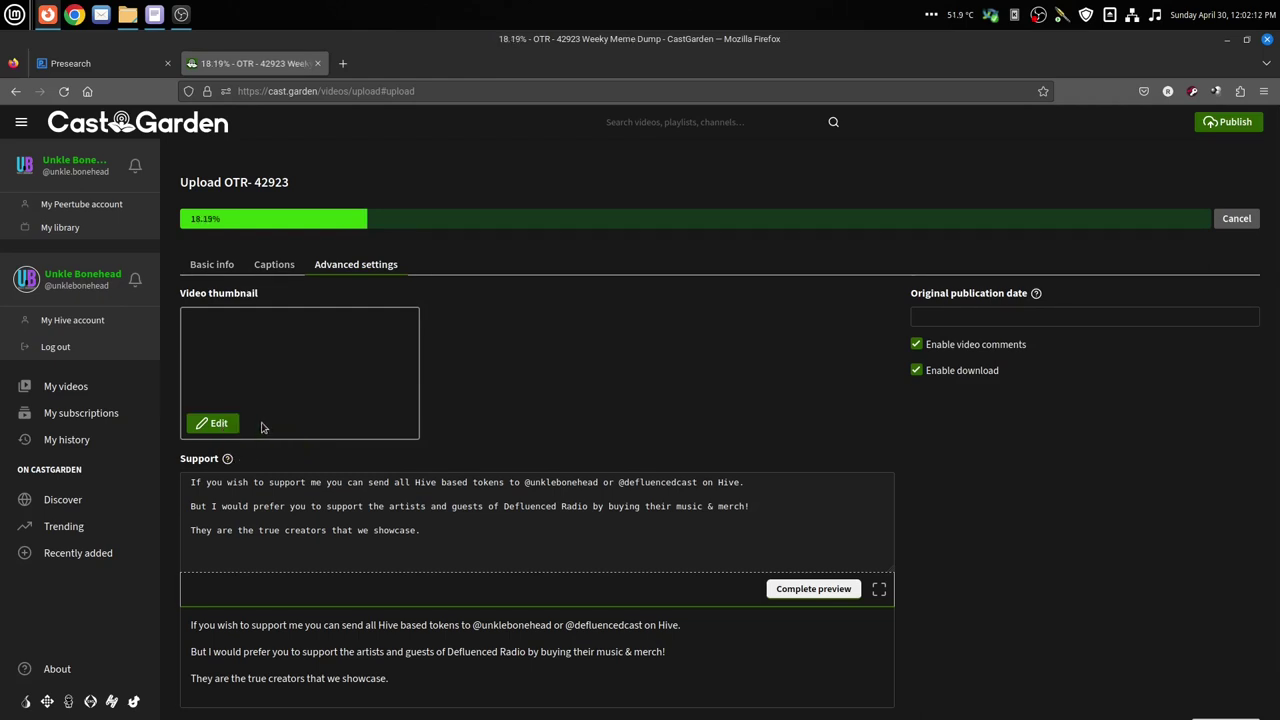
# - Switch to TinyPNG in a new browser tab, compress 42923-thumb.jpg there and download the compressed image
pyautogui.click(342, 63)
pyautogui.write('tinypng')
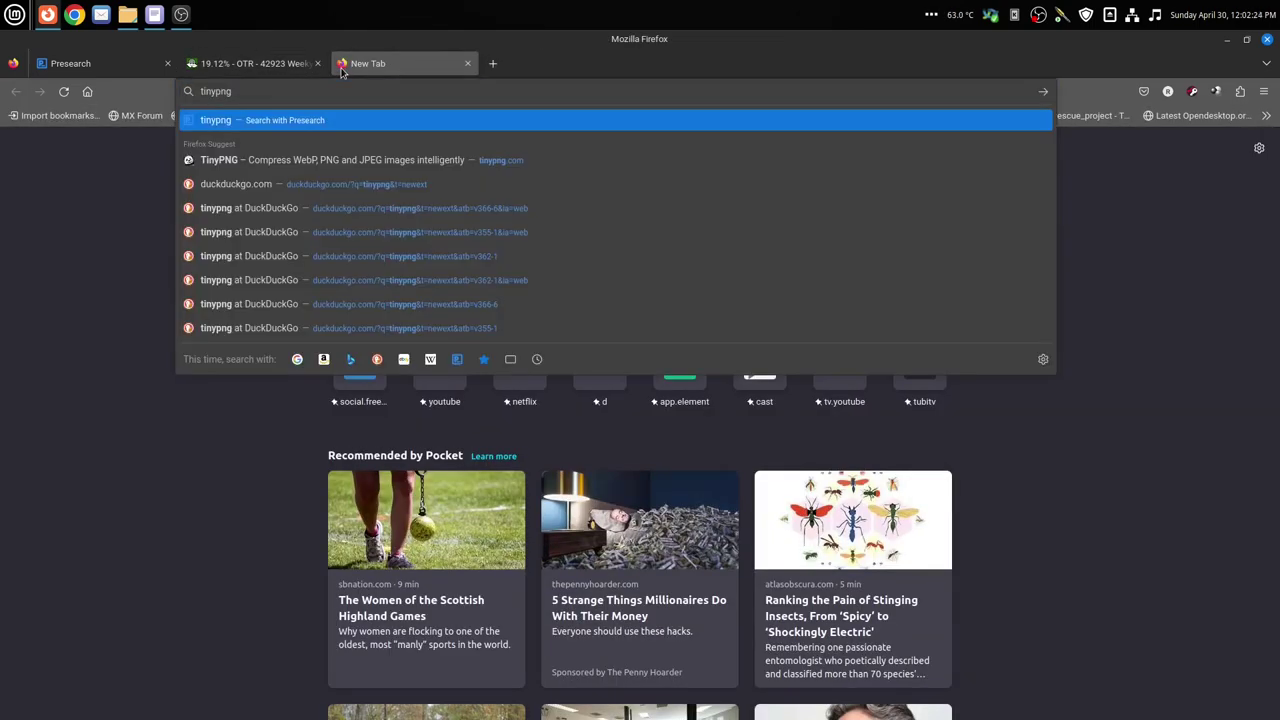
pyautogui.click(403, 163)
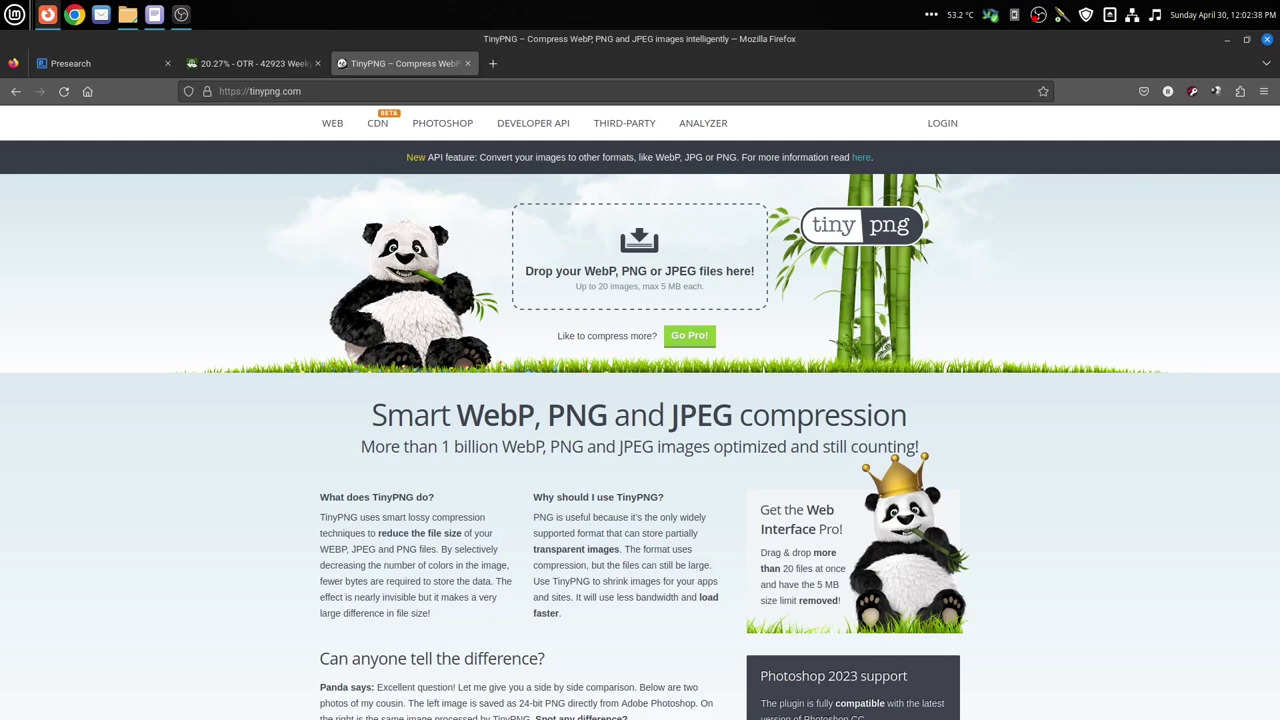
pyautogui.press('super+e')
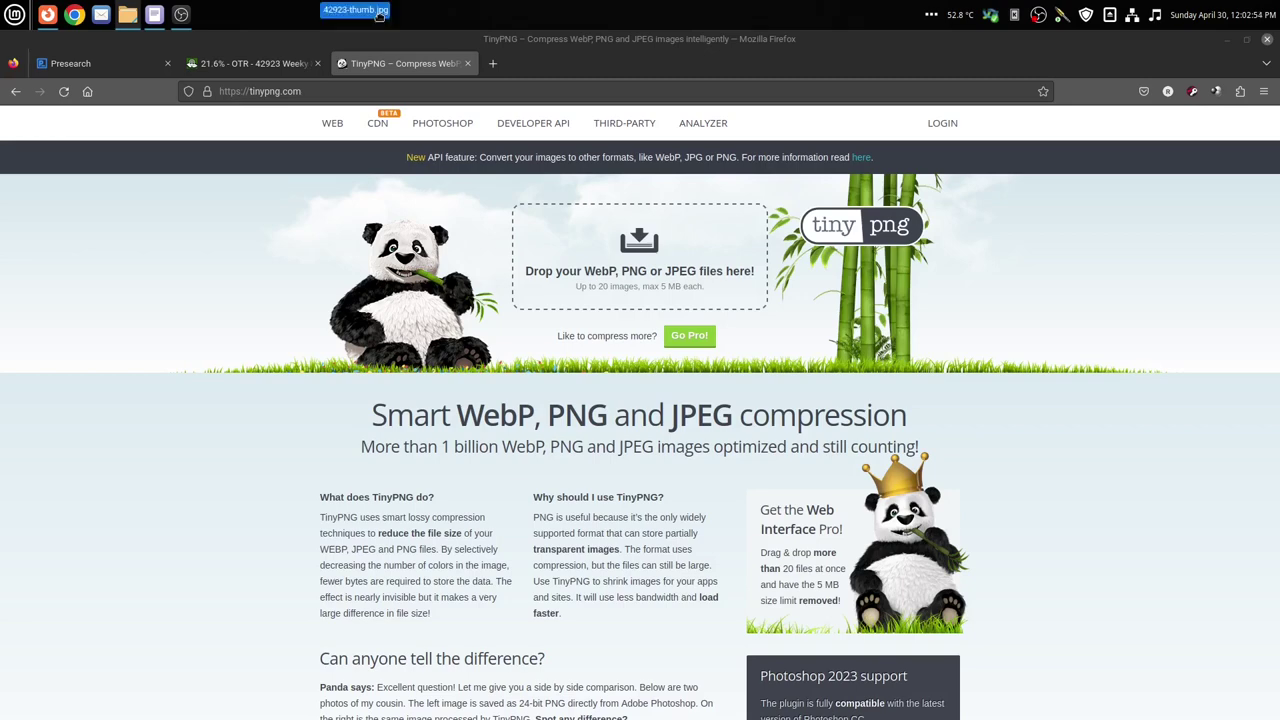
pyautogui.moveTo(330, 12); pyautogui.dragTo(618, 255)
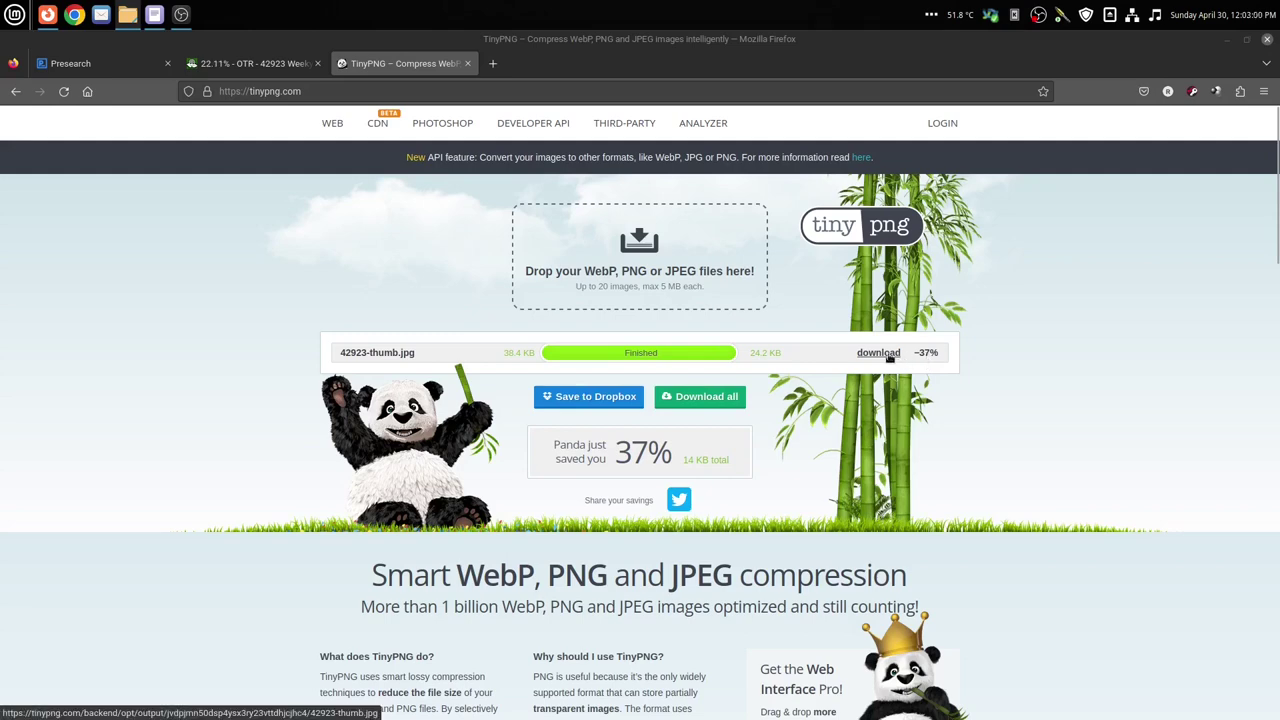
pyautogui.click(879, 353)
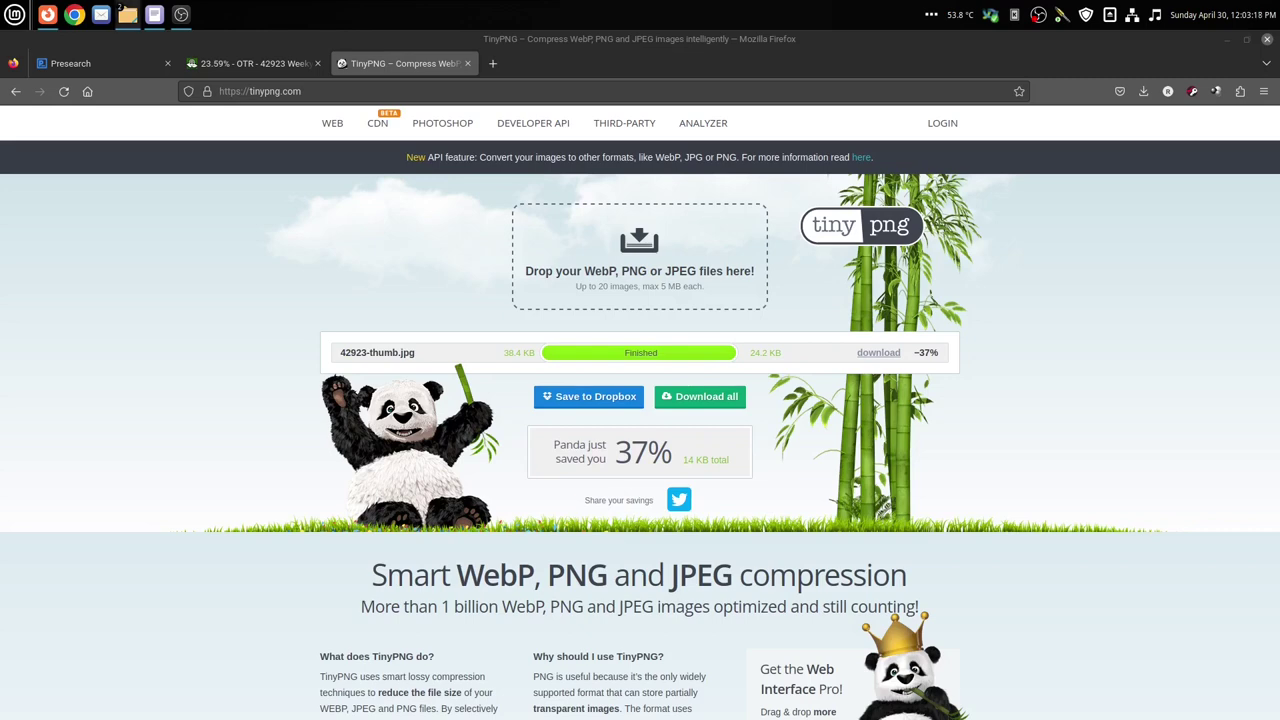
# - Return to the CastGarden upload and set 42923-thumb.jpg from the OTR Thumbs folder as the video thumbnail
pyautogui.click(278, 65)
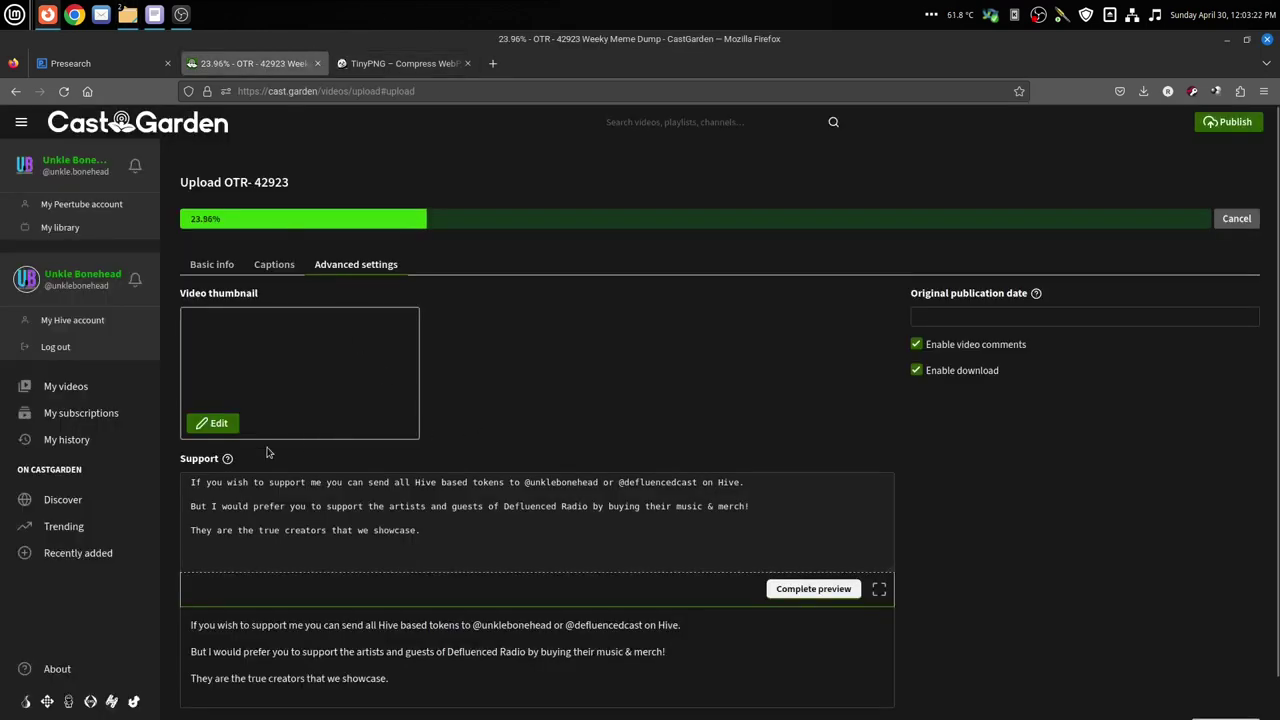
pyautogui.click(218, 428)
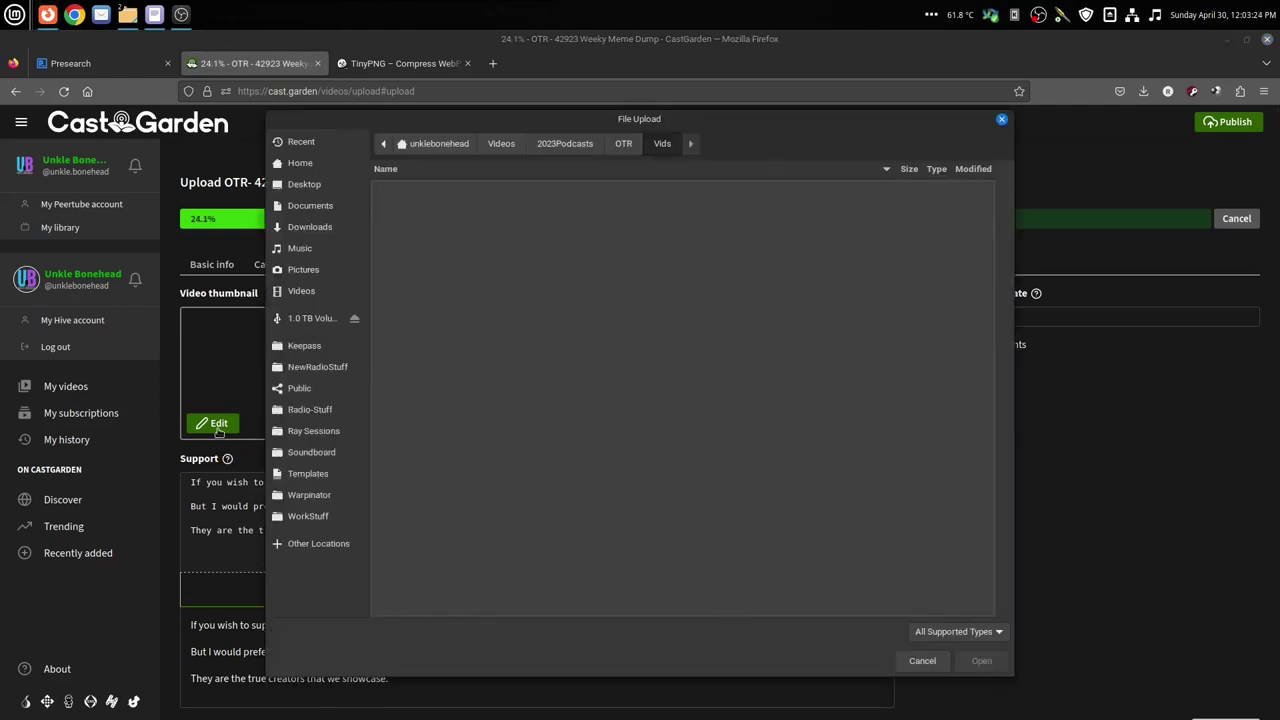
pyautogui.click(628, 147)
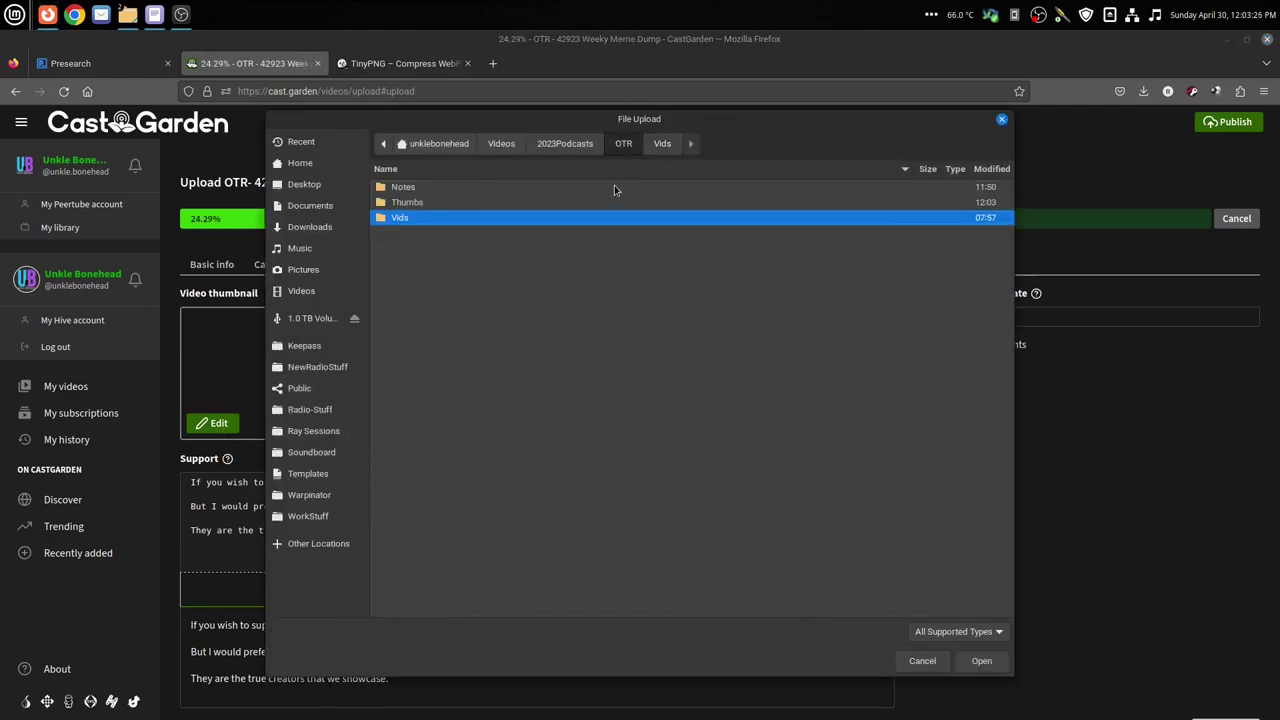
pyautogui.doubleClick(558, 203)
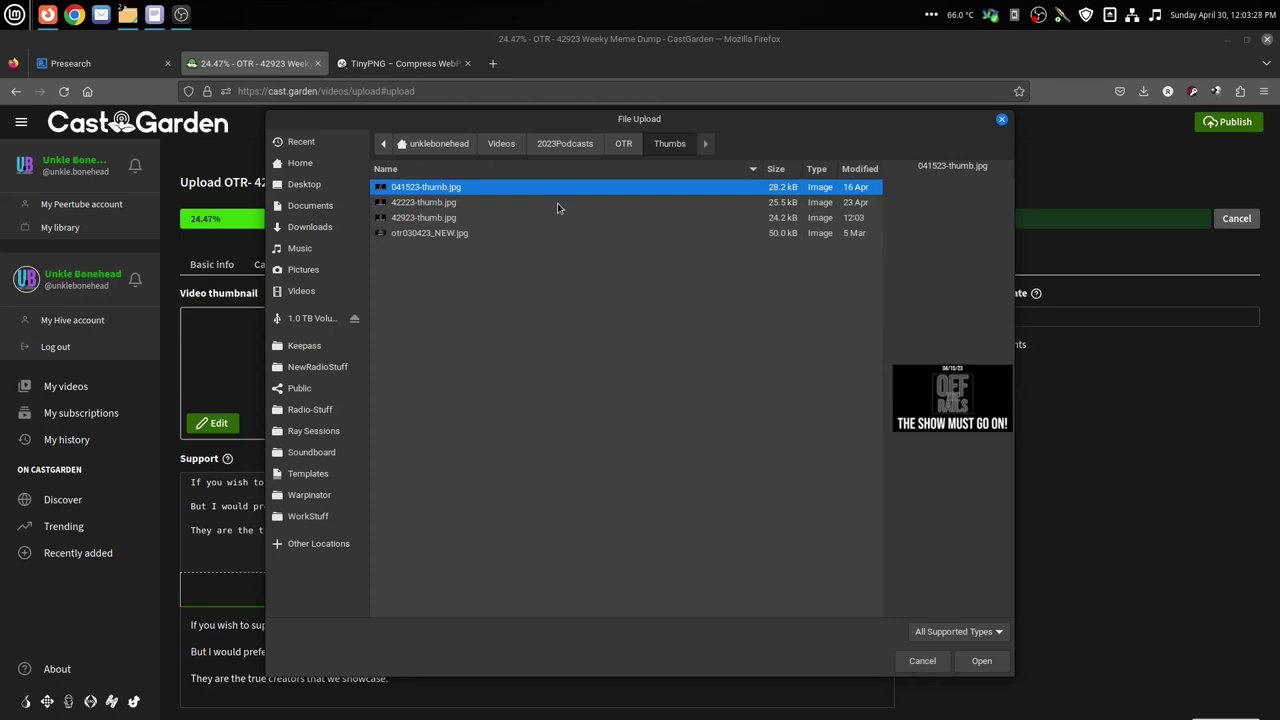
pyautogui.click(420, 220)
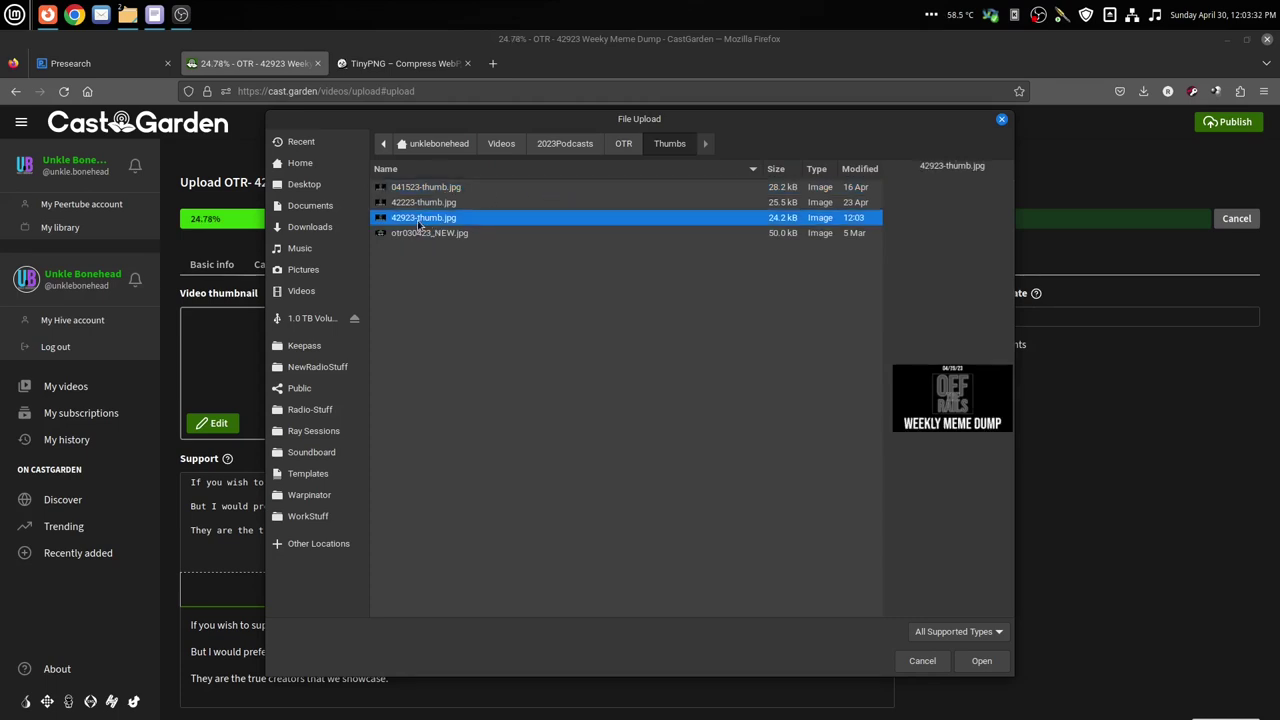
pyautogui.doubleClick(420, 218)
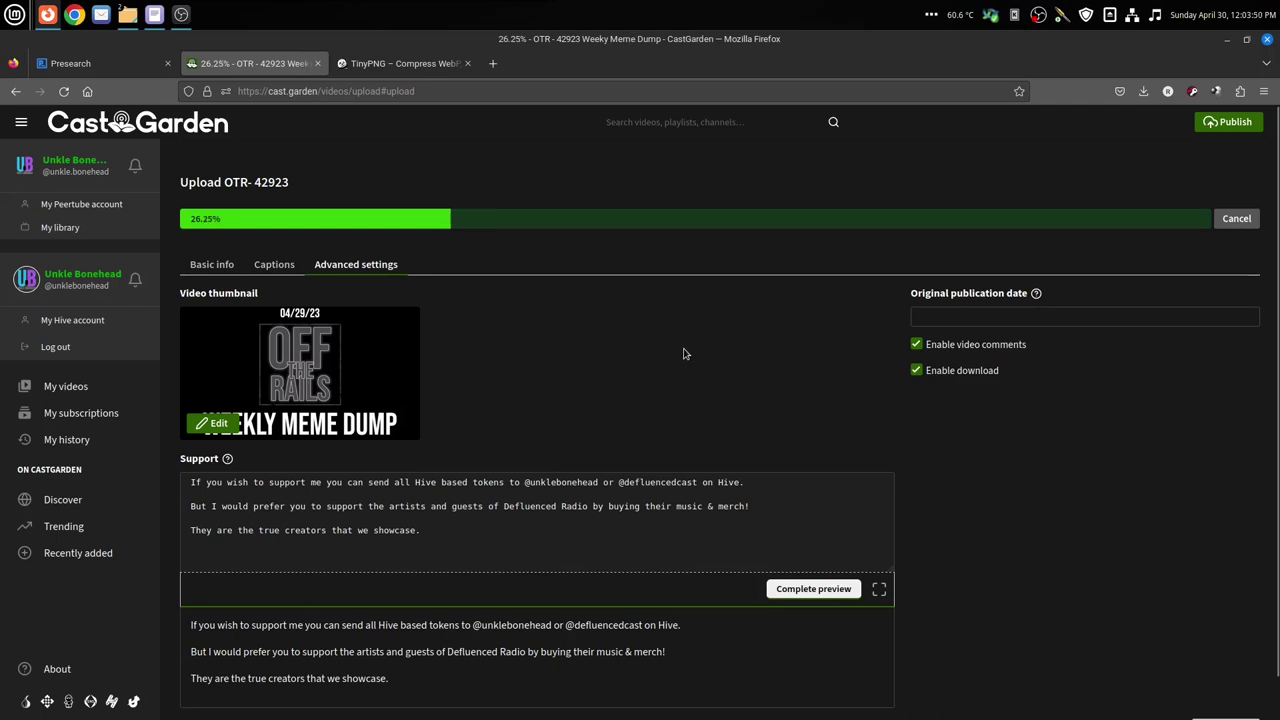
# - Review the advanced settings and basic info, and check the defluencedchat selection in the Hive community override list
pyautogui.scroll(-2, 685, 353)
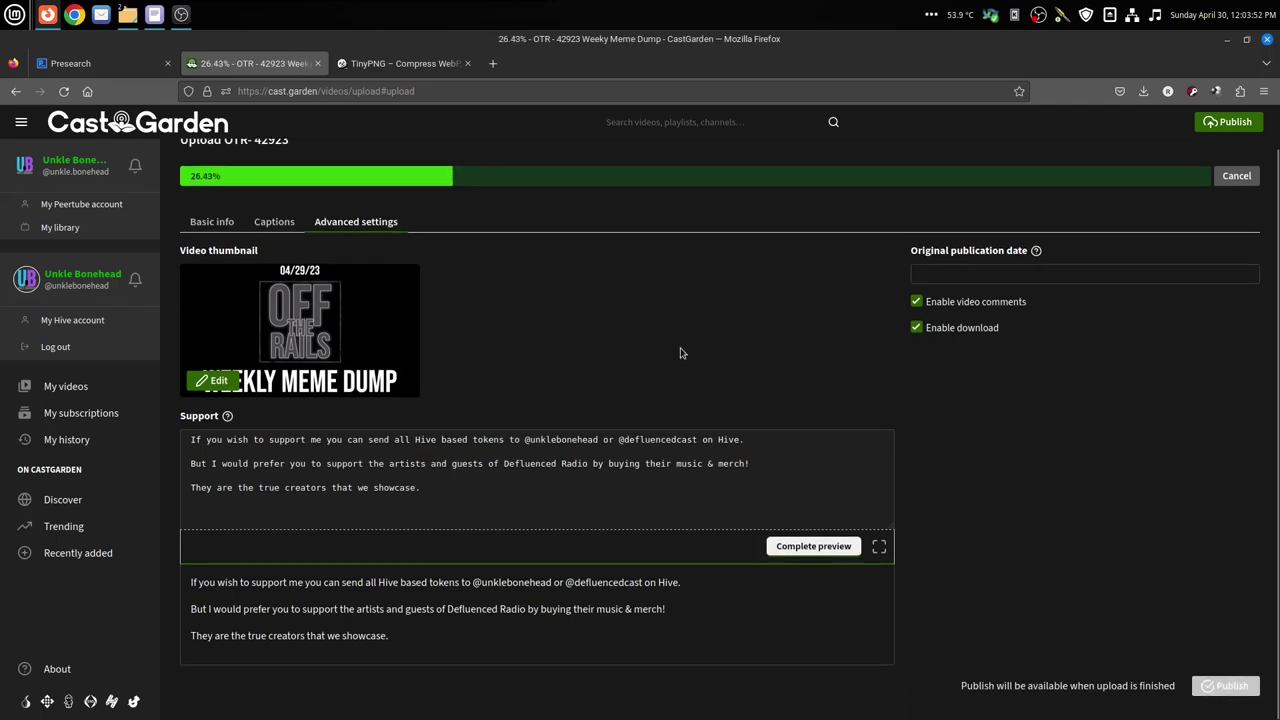
pyautogui.scroll(1, 675, 352)
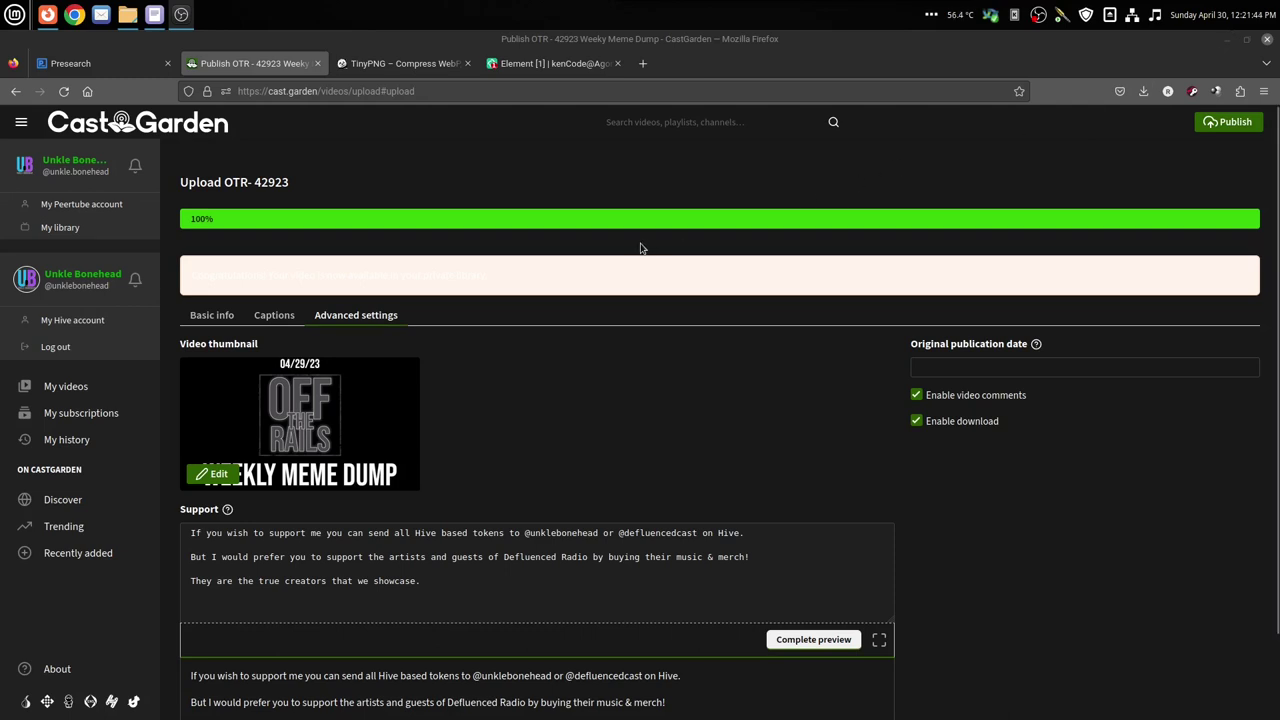
pyautogui.scroll(-2, 920, 444)
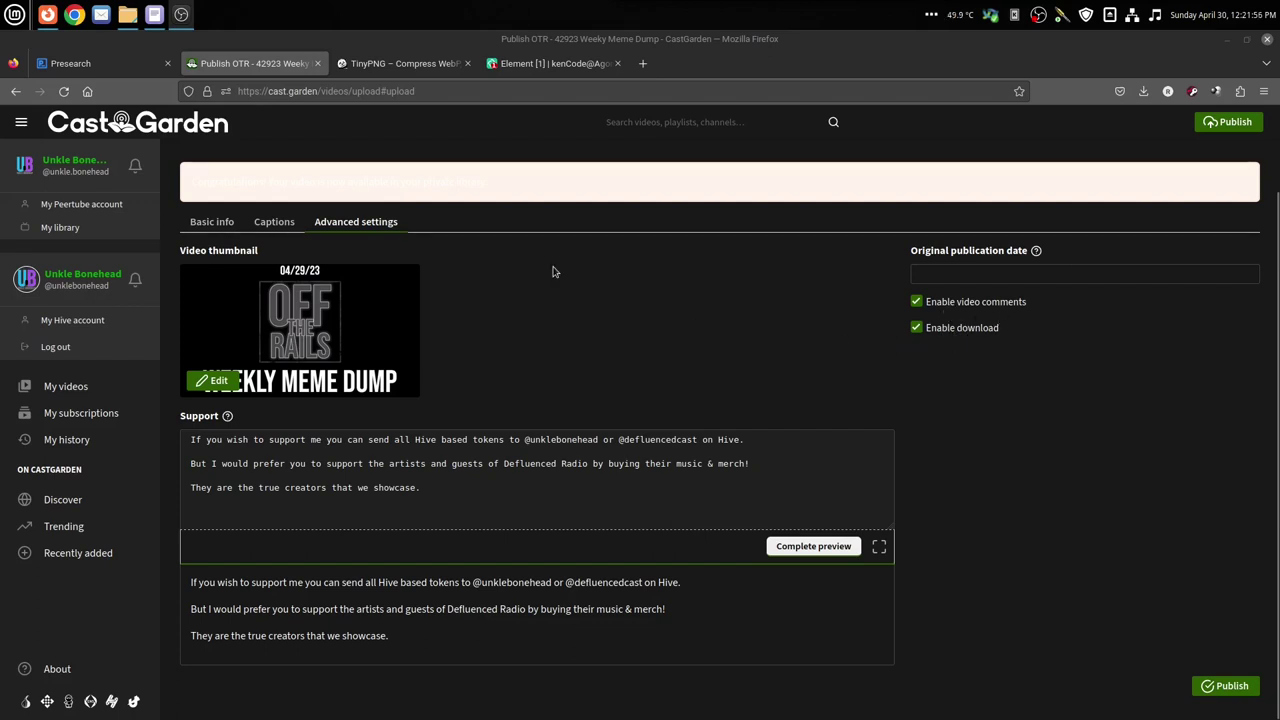
pyautogui.click(198, 221)
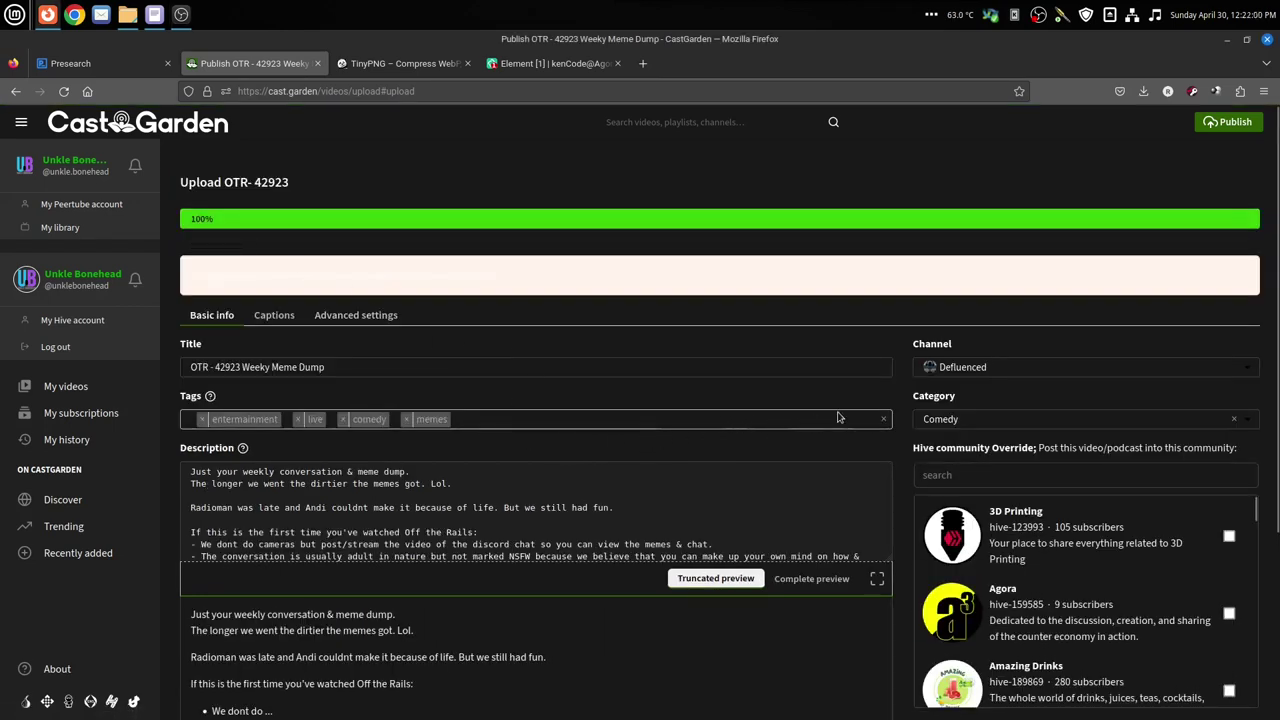
pyautogui.click(213, 367)
pyautogui.write('-')
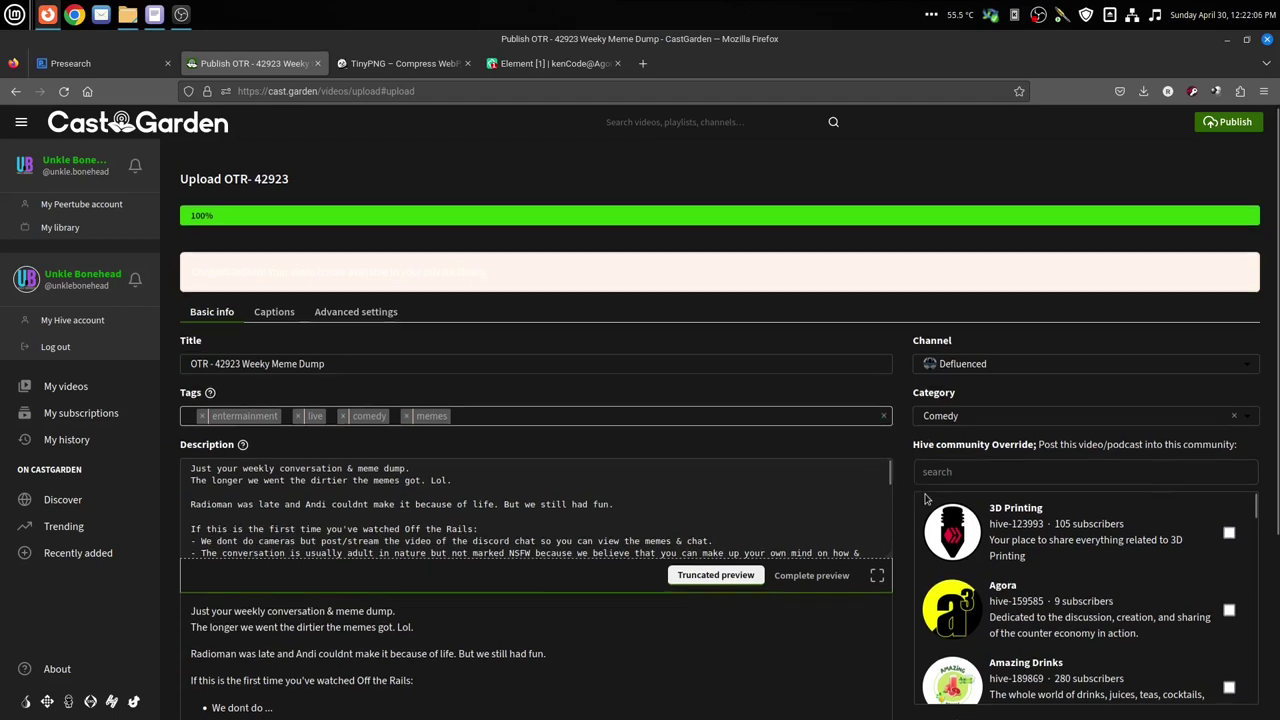
pyautogui.scroll(-1, 920, 488)
pyautogui.scroll(-3, 918, 484)
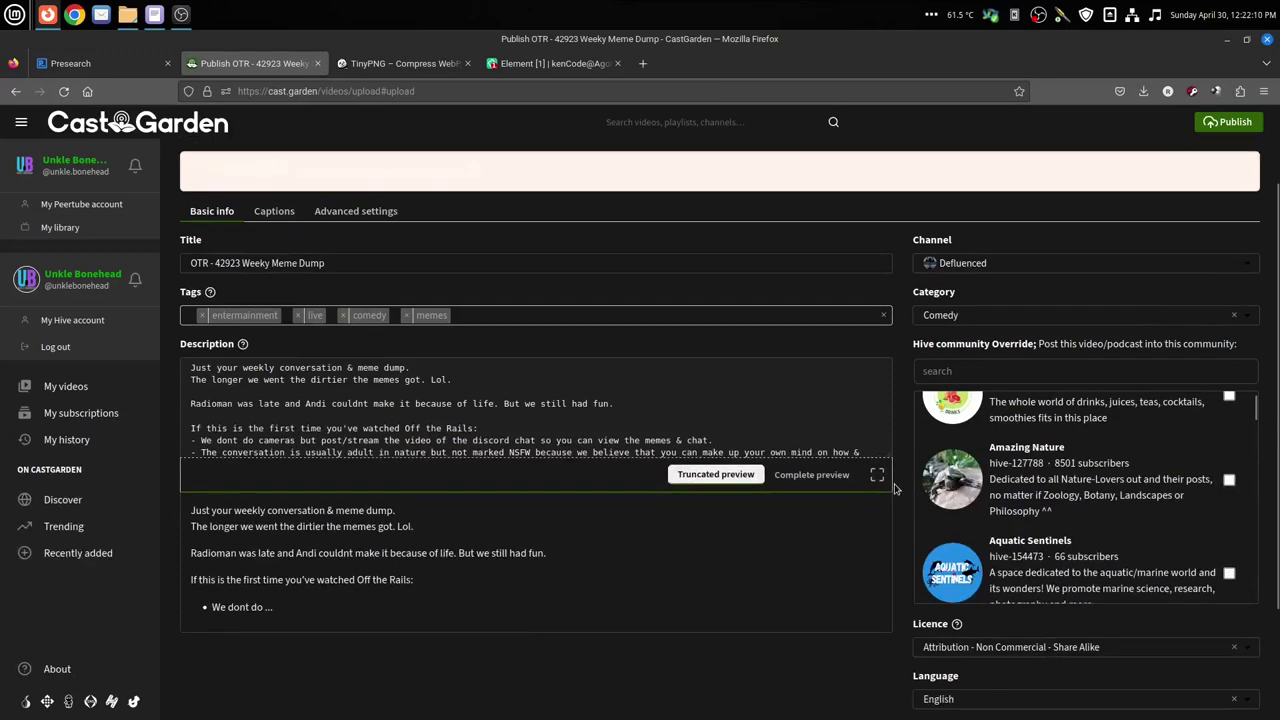
pyautogui.scroll(-15, 981, 521)
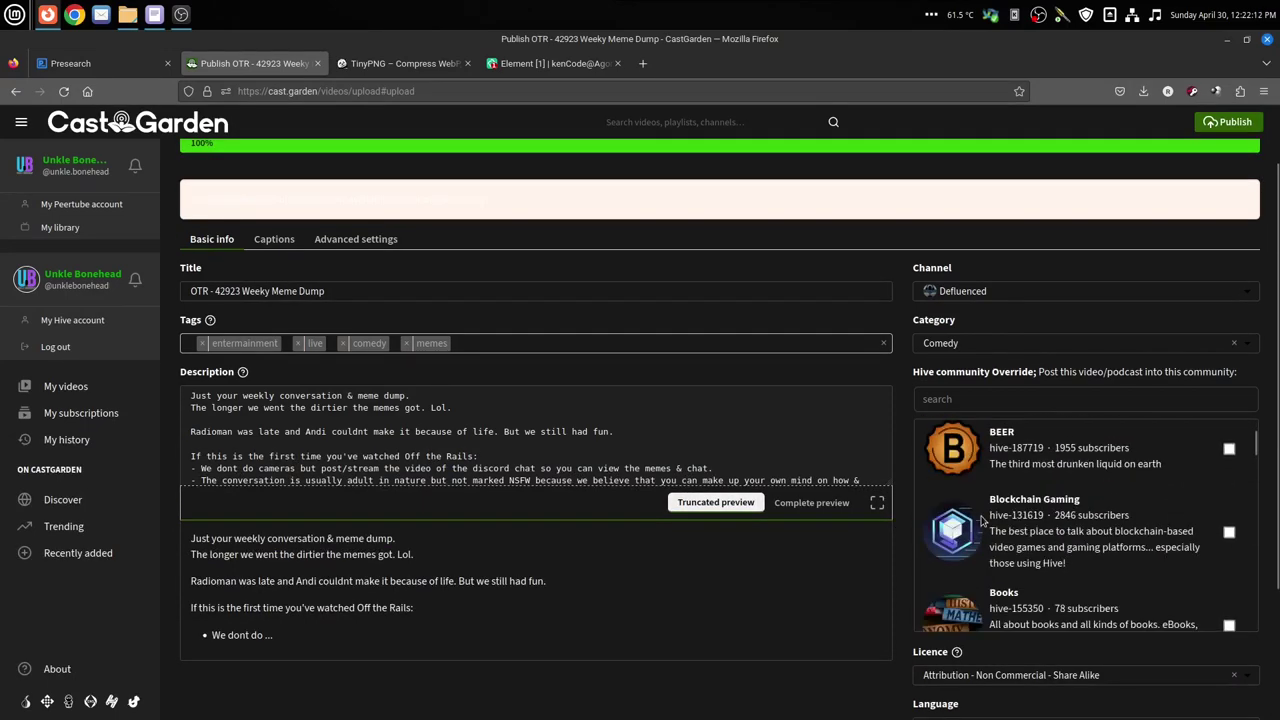
pyautogui.scroll(-5, 981, 521)
pyautogui.scroll(1, 985, 518)
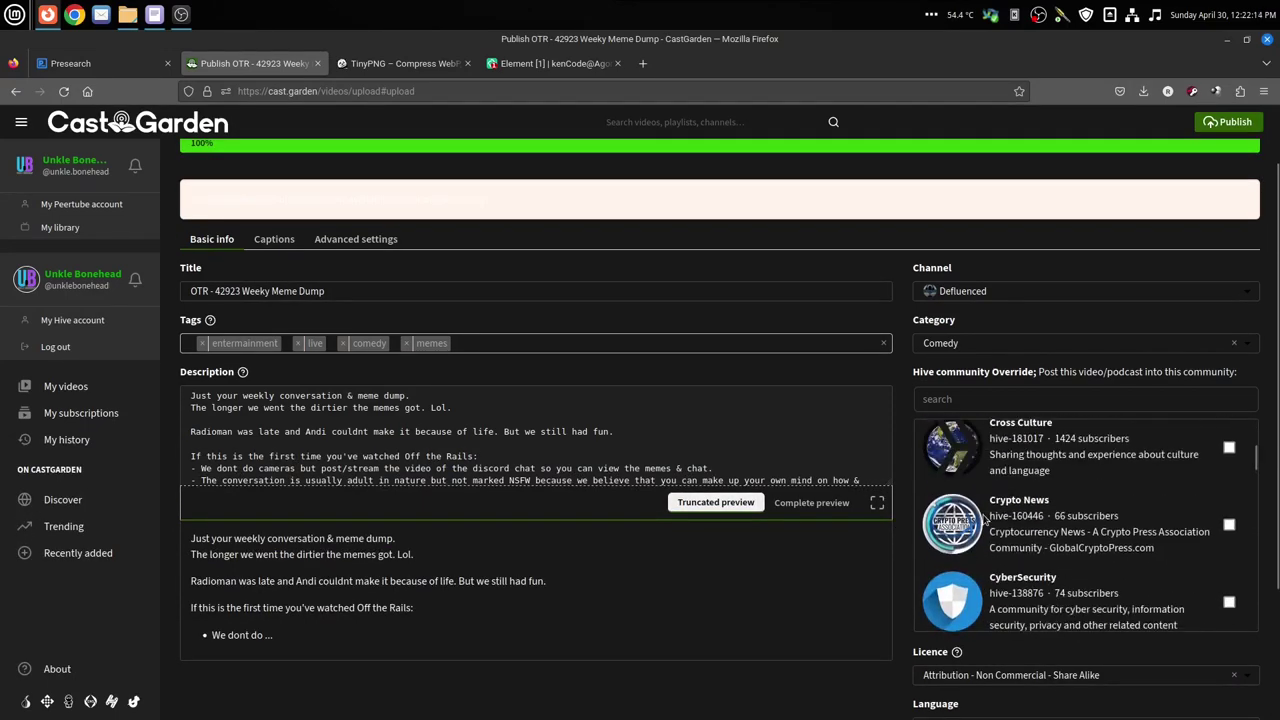
pyautogui.scroll(-12, 982, 517)
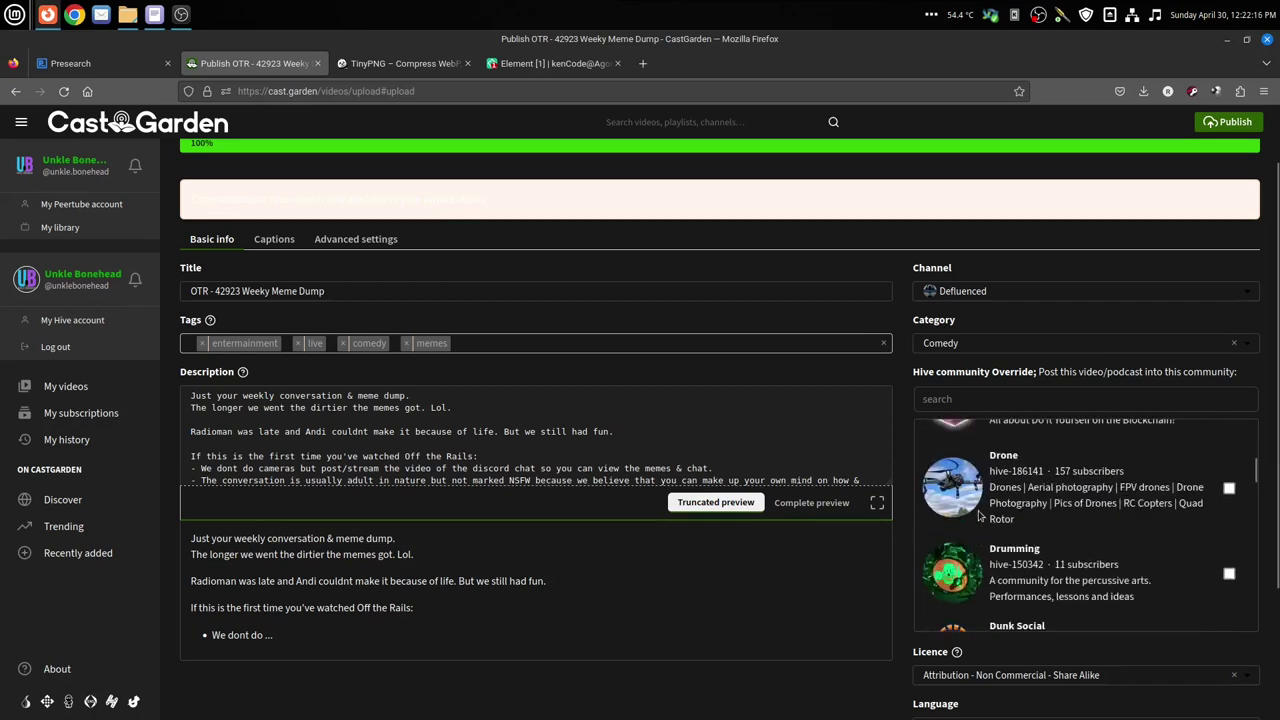
pyautogui.scroll(3, 980, 518)
pyautogui.scroll(2, 981, 518)
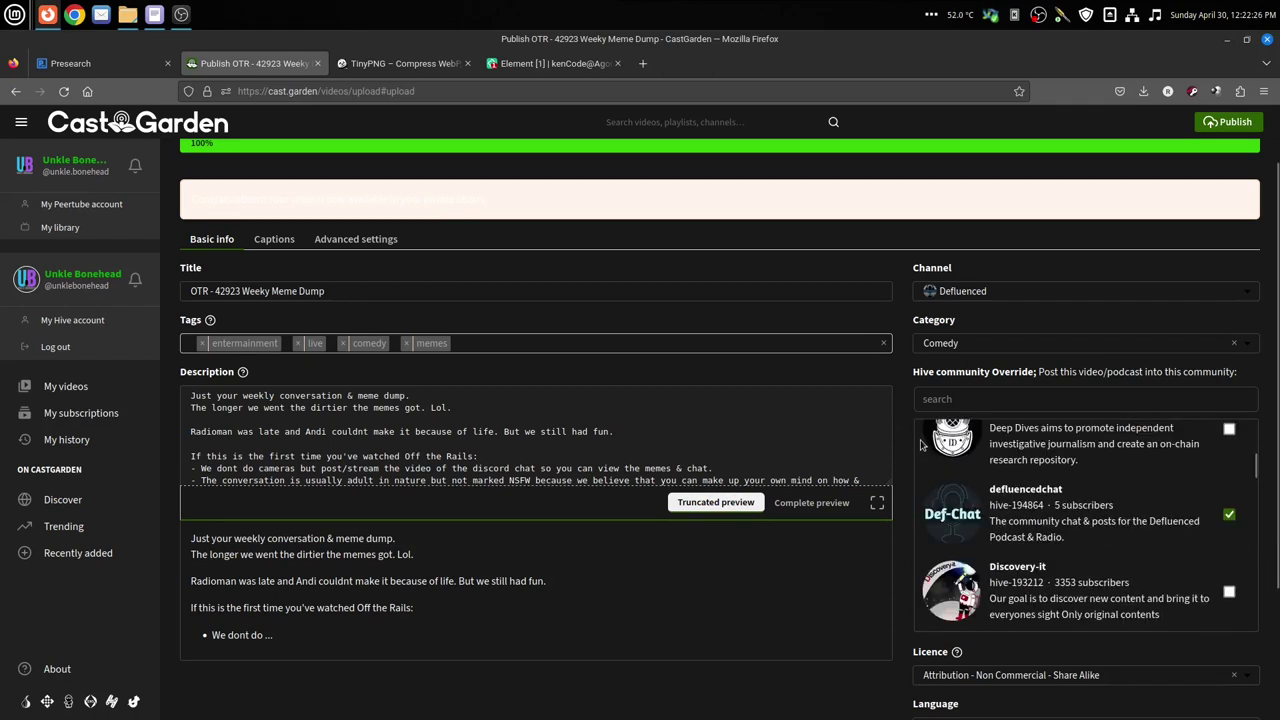
# - Read the help for publishing after transcoding and publish the video with that option enabled
pyautogui.scroll(-5, 888, 440)
pyautogui.scroll(-2, 905, 543)
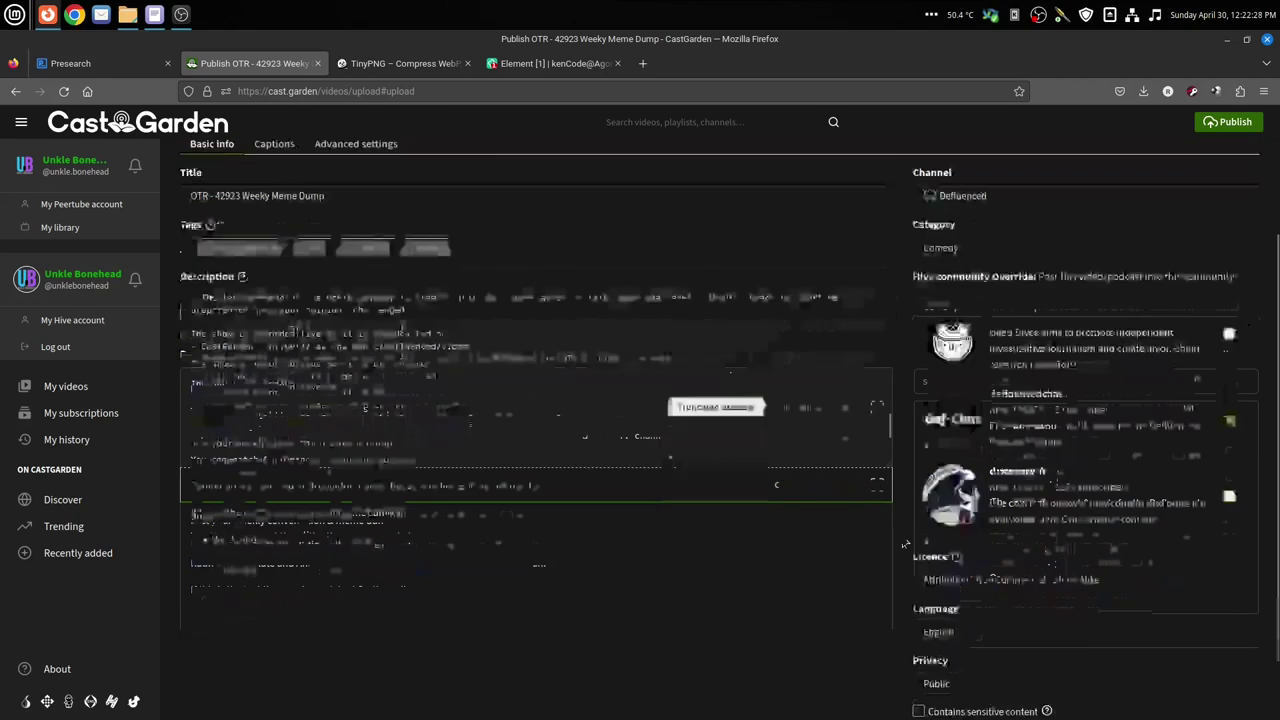
pyautogui.scroll(-2, 910, 548)
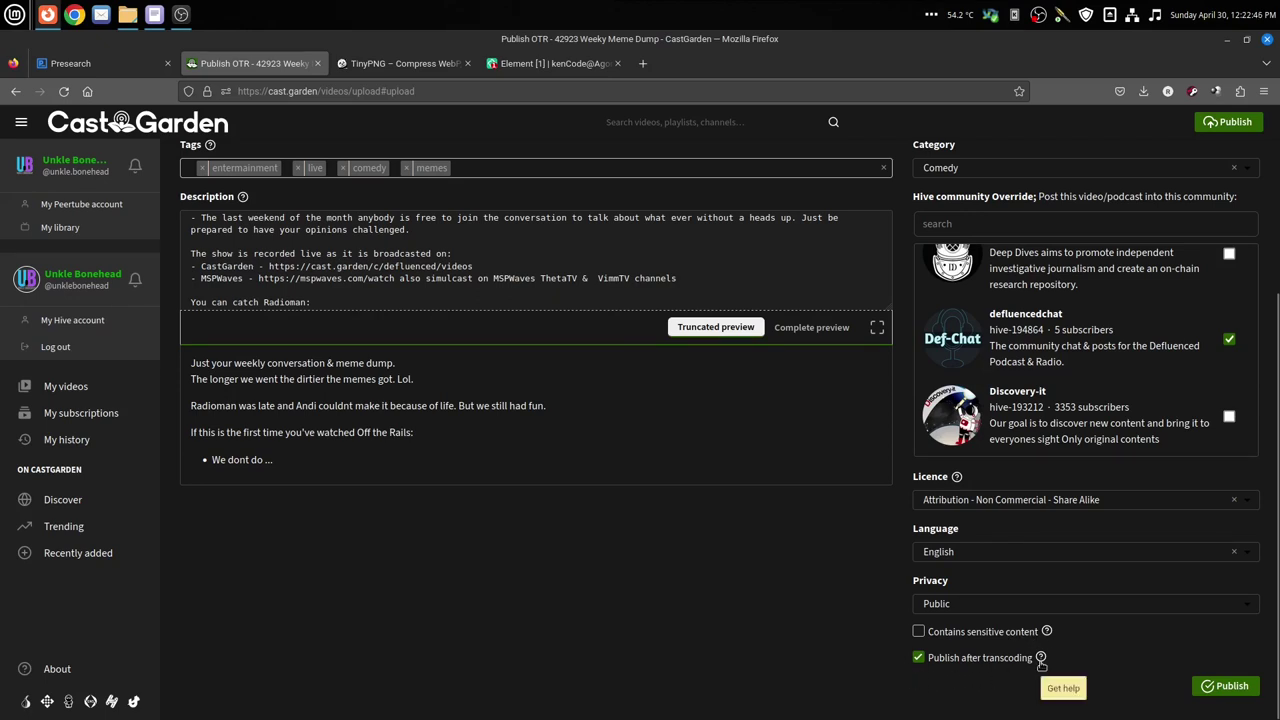
pyautogui.moveTo(1041, 660)
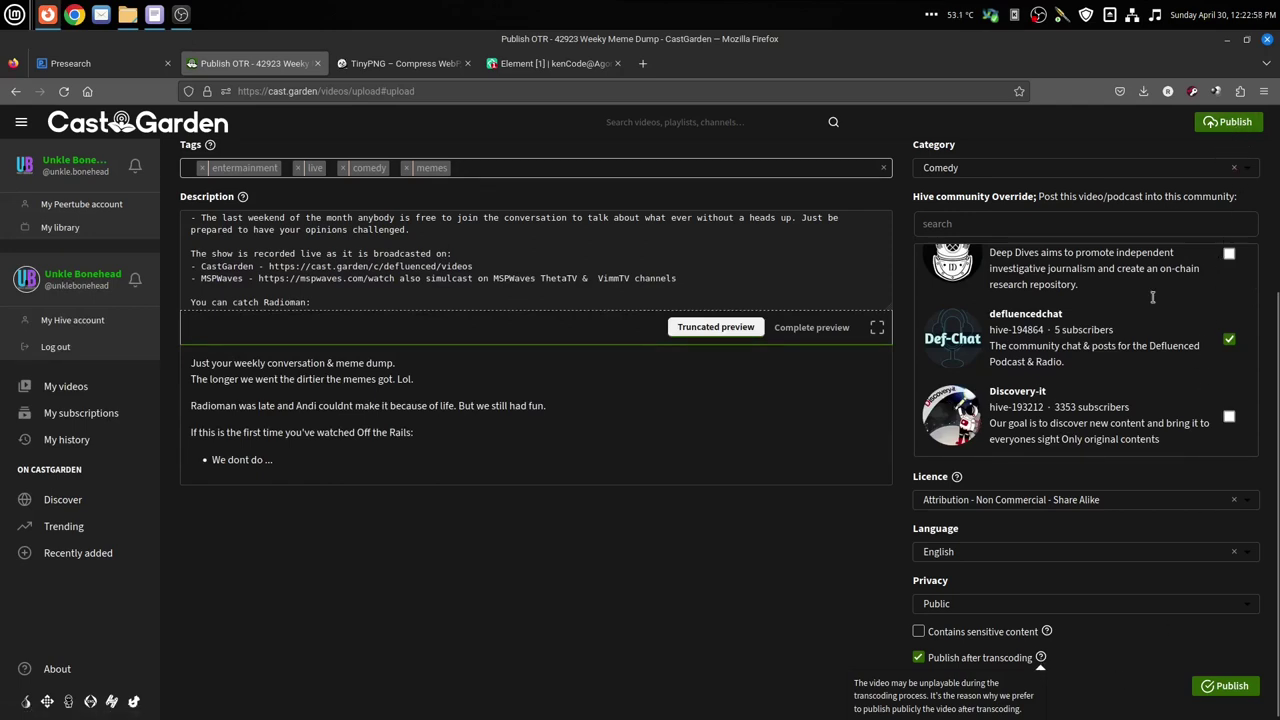
pyautogui.click(1228, 687)
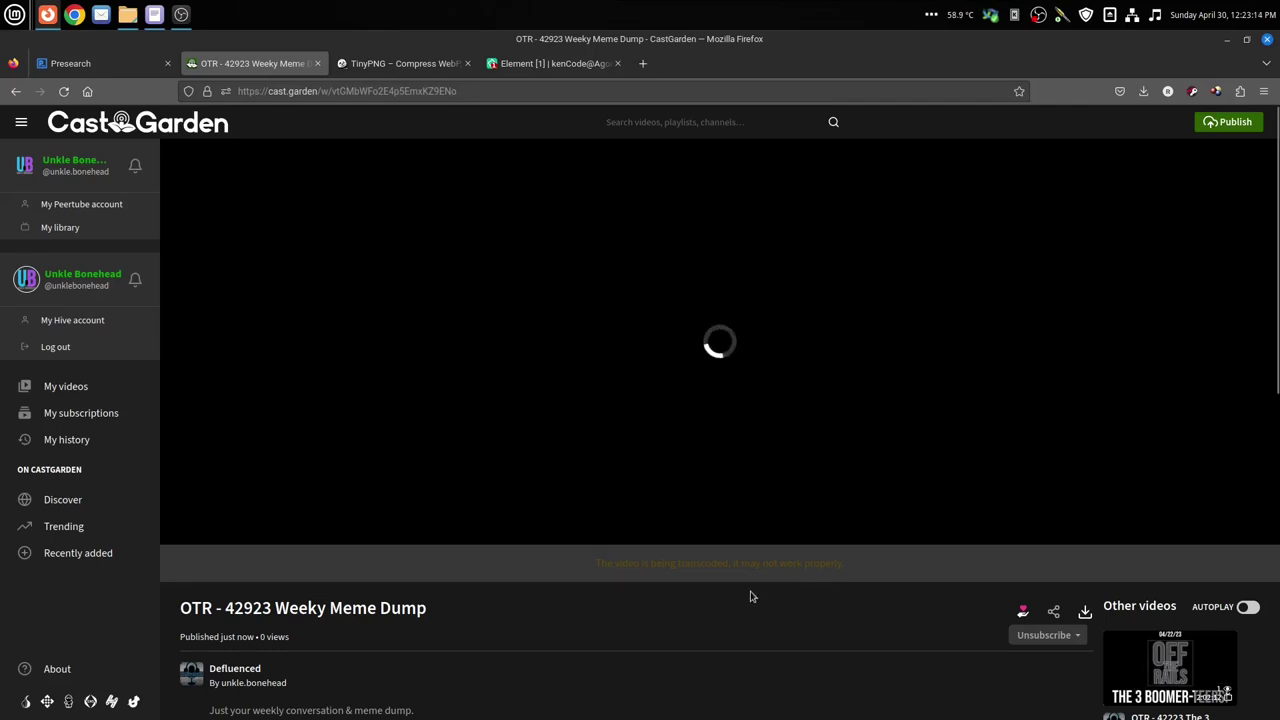
# - Test playback of the published video, check its entry among the account's own videos and open the recently added videos
pyautogui.click(730, 430)
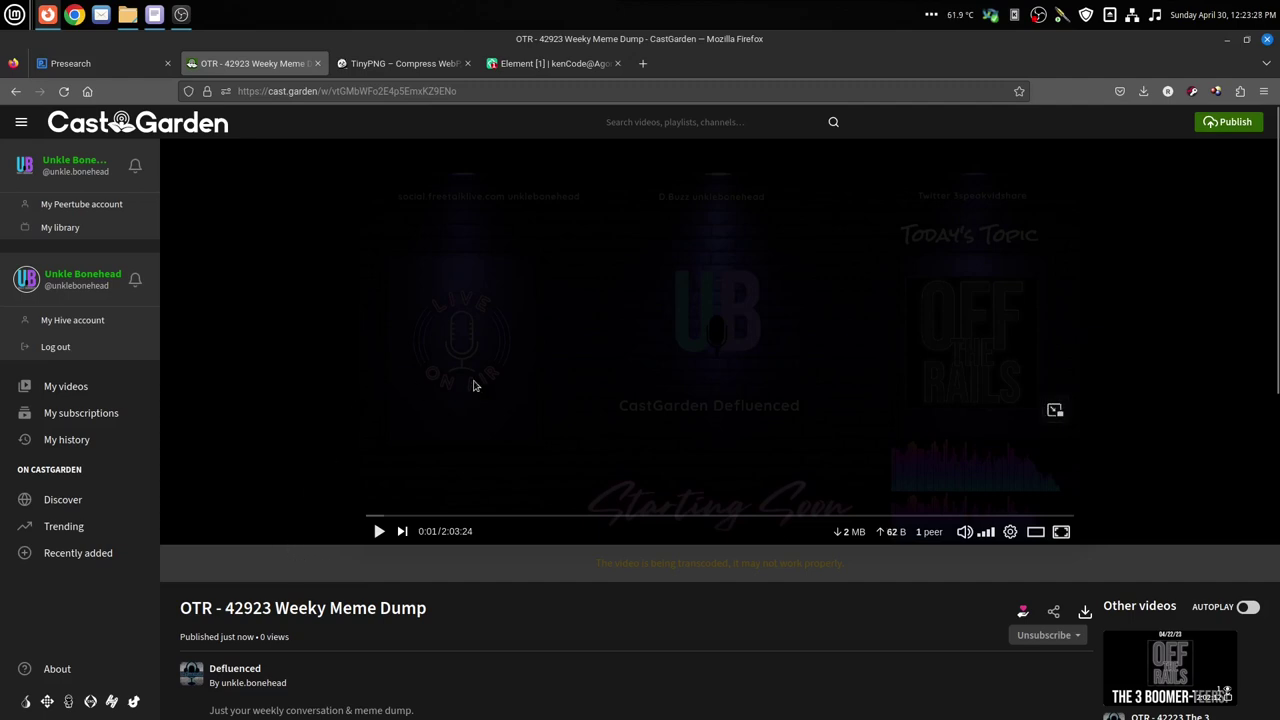
pyautogui.click(93, 388)
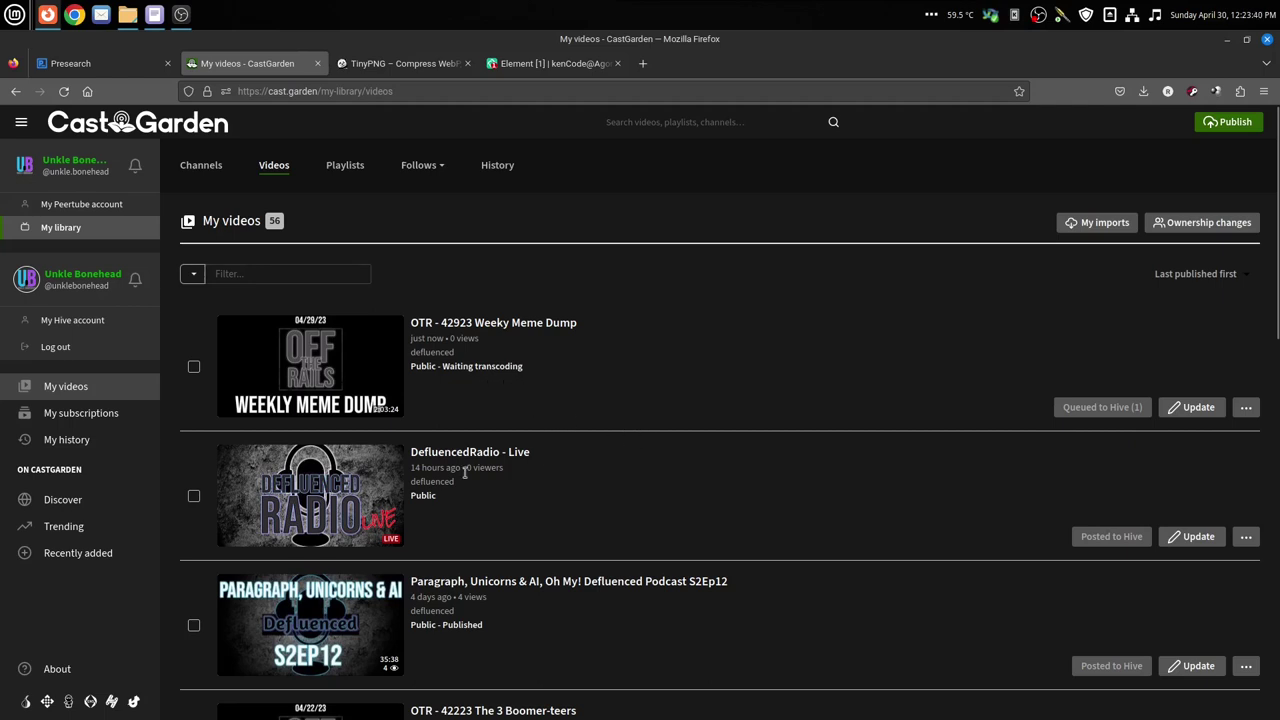
pyautogui.click(90, 554)
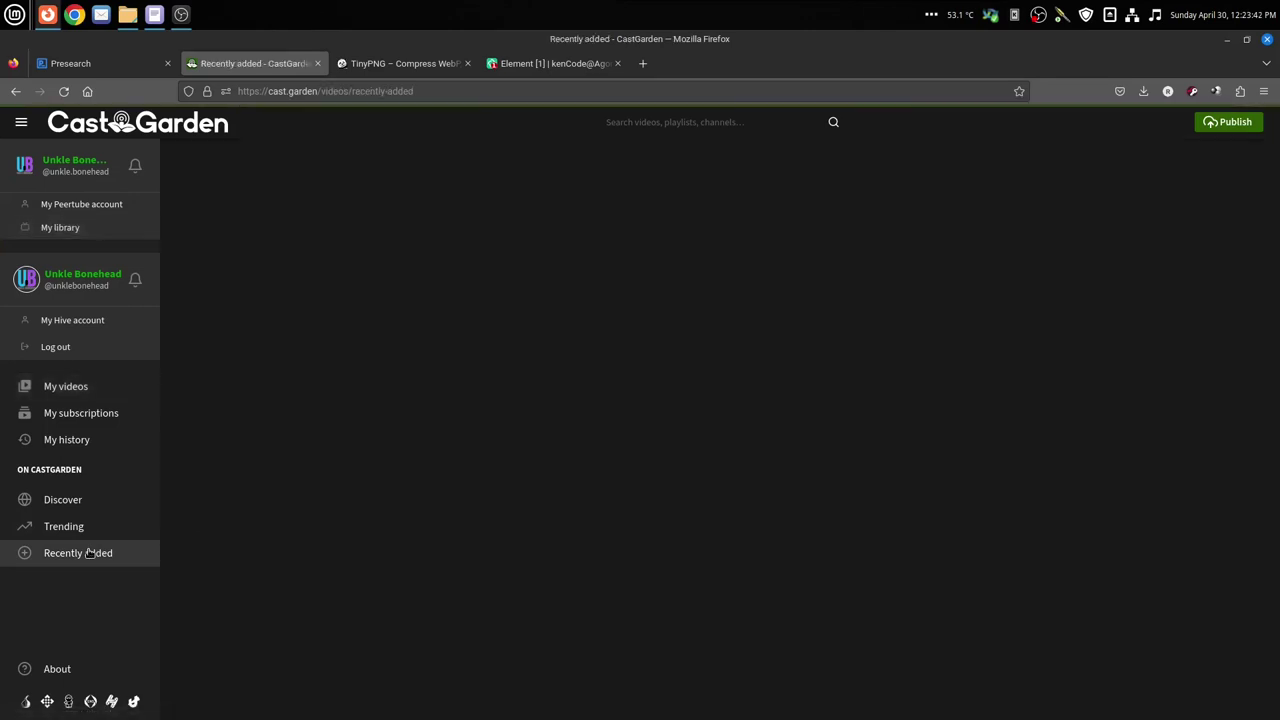